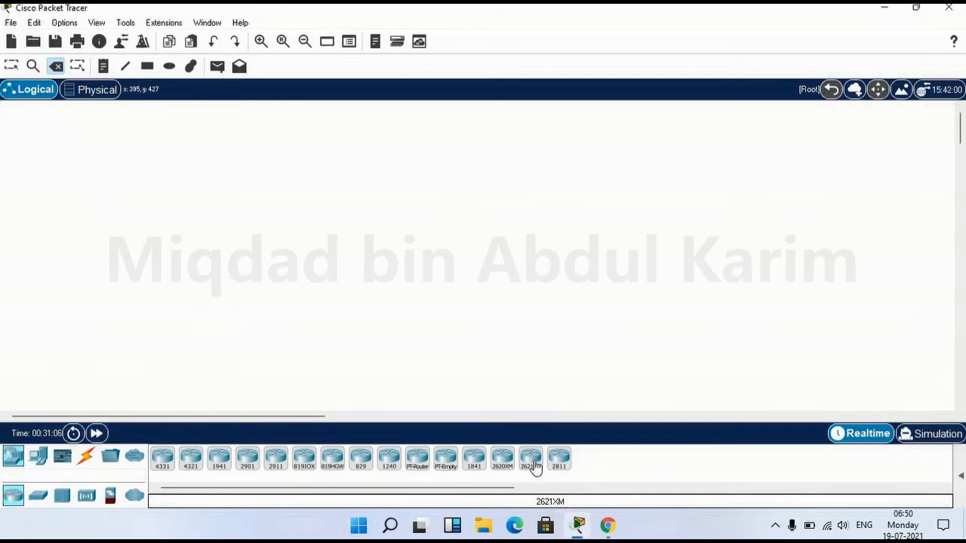
Place a 2621XM router as Router1 on the workspace and open its device window
{"action": "left_click", "coordinate": [533, 466]}
{"action": "left_click", "coordinate": [468, 255]}
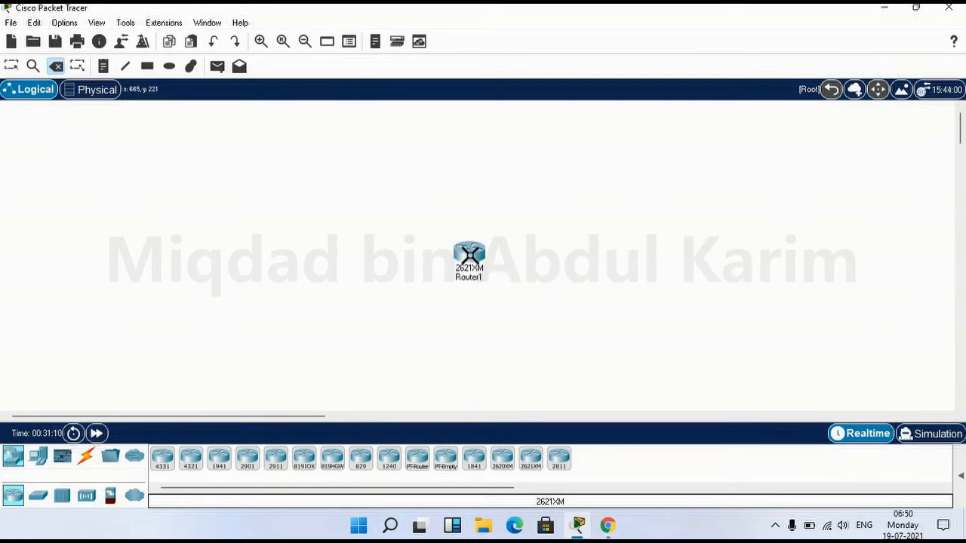
{"action": "mouse_move", "coordinate": [469, 252]}
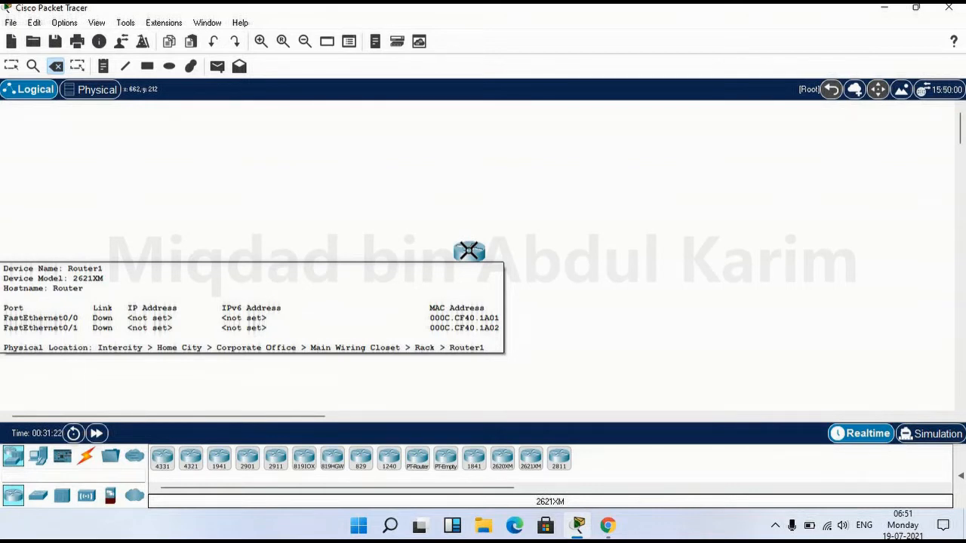
{"action": "left_click", "coordinate": [469, 252]}
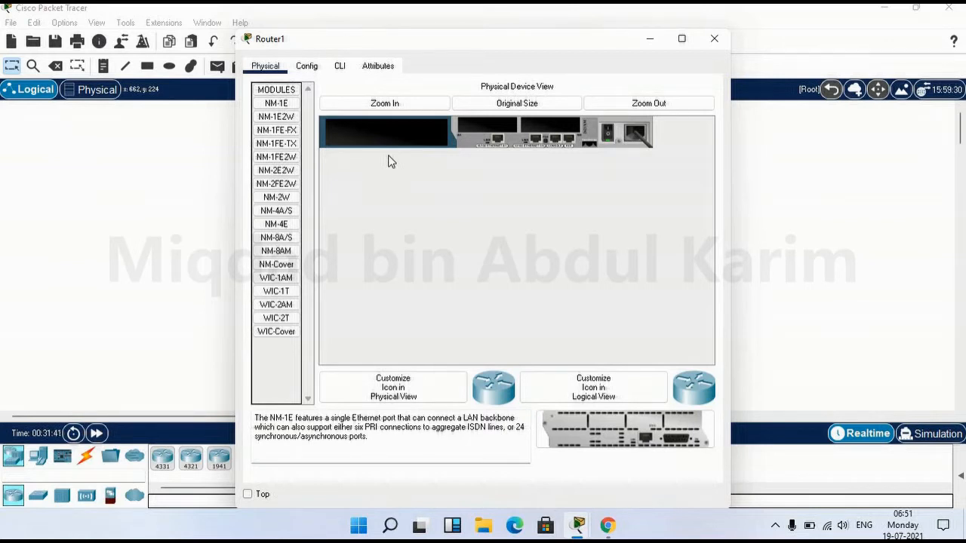
Zoom in on Router1's physical view and switch its power off and back on
{"action": "left_click", "coordinate": [384, 105]}
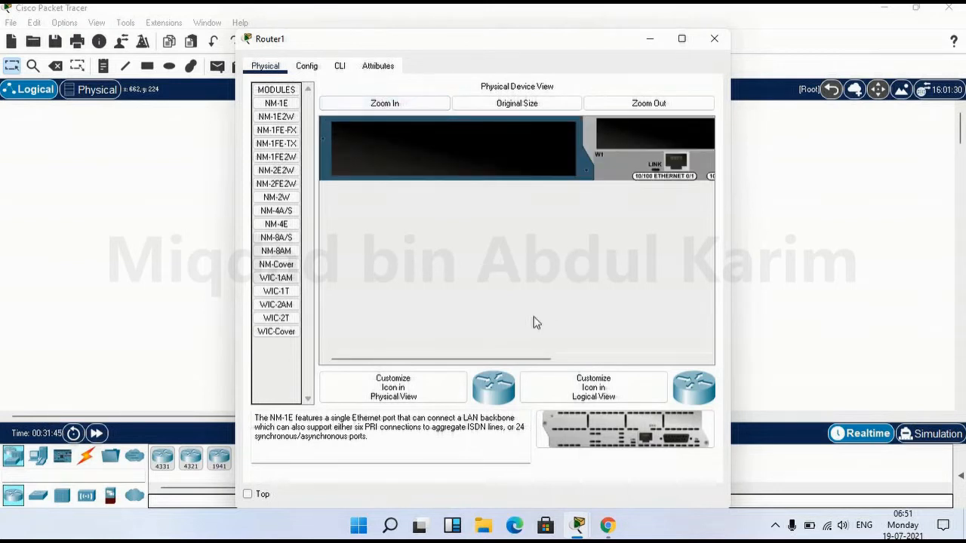
{"action": "left_click_drag", "start_coordinate": [467, 365], "coordinate": [618, 375]}
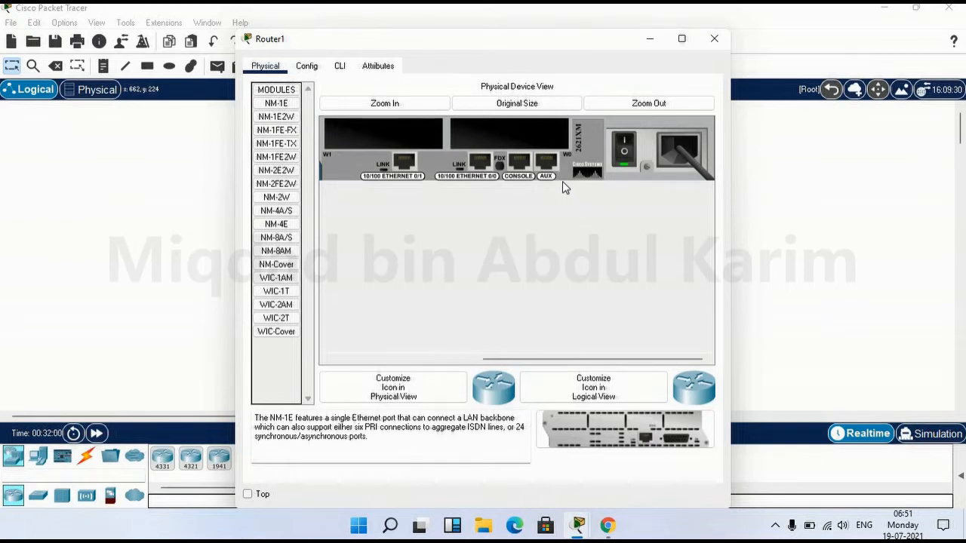
{"action": "left_click", "coordinate": [624, 156]}
{"action": "left_click", "coordinate": [623, 156]}
{"action": "left_click", "coordinate": [310, 70]}
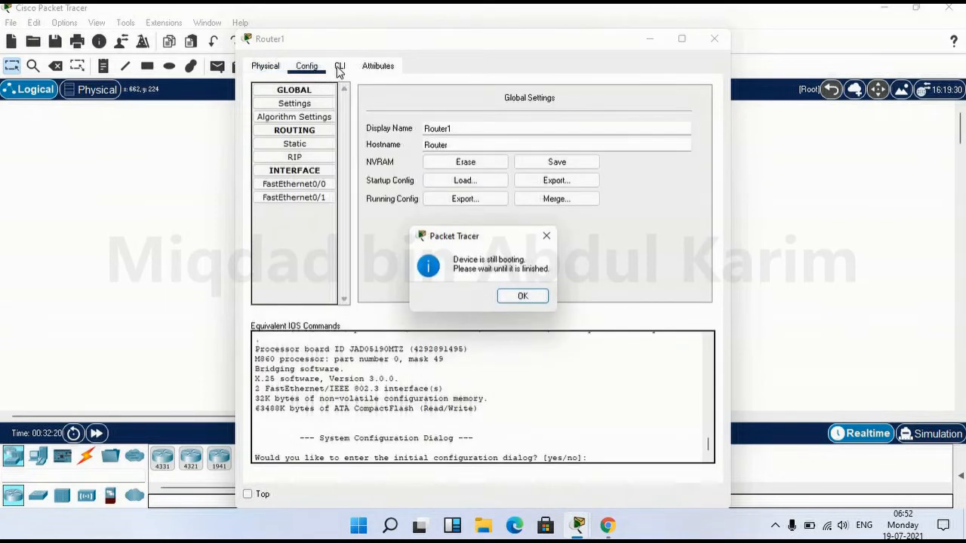
Dismiss the 'Device is still booting' notice on Router1's Config tab
{"action": "left_click", "coordinate": [548, 237]}
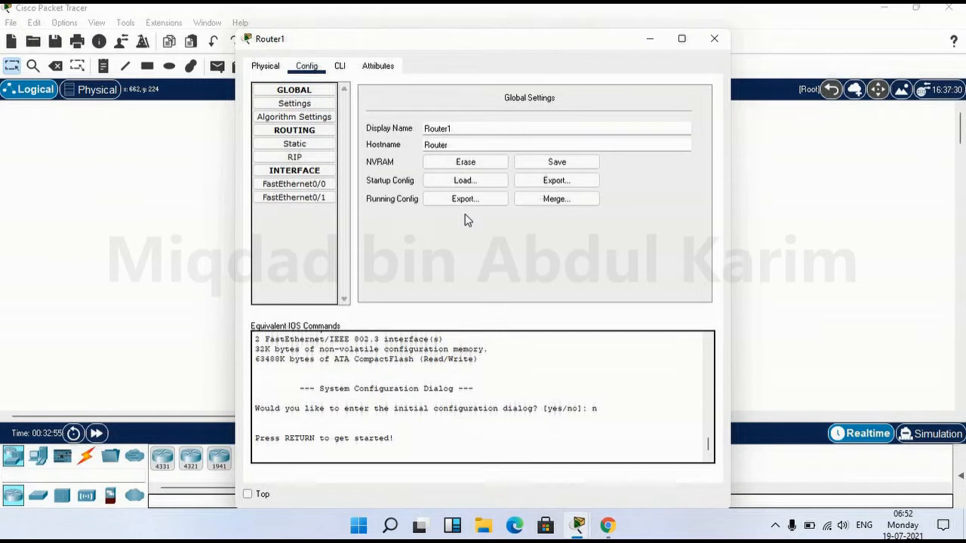
Switch to Router1's CLI and bring up the Router> prompt
{"action": "left_click", "coordinate": [346, 69]}
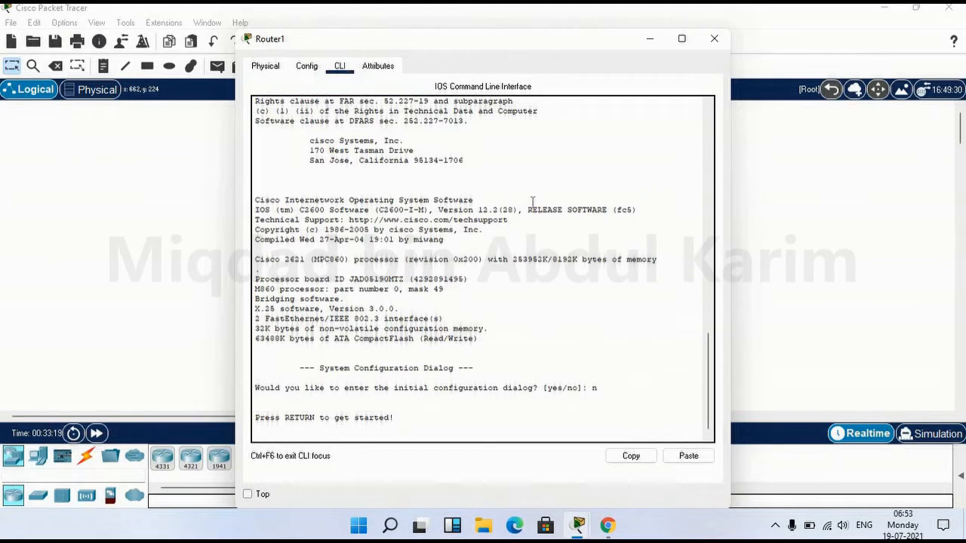
{"action": "key", "text": "Return"}
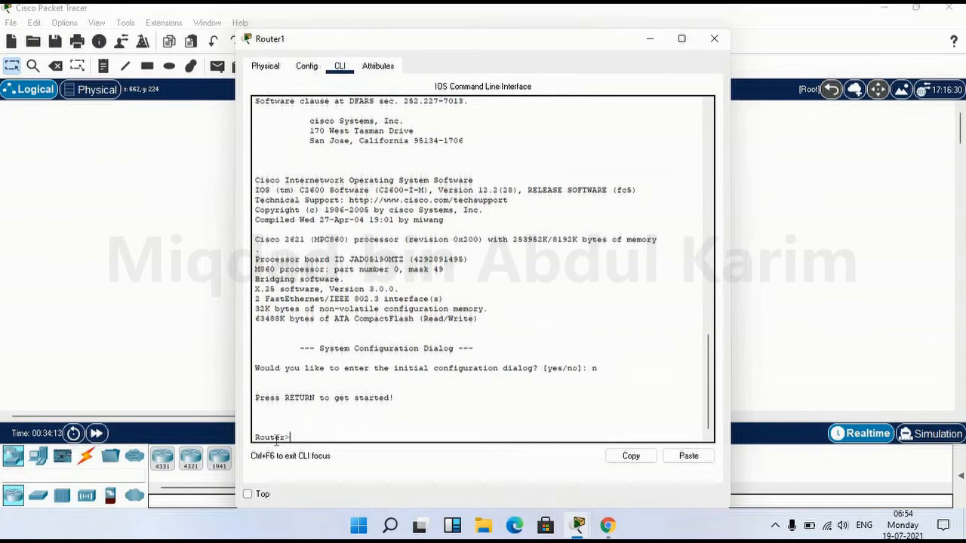
Run 'enable' to reach the privileged Router# prompt
{"action": "type", "text": "enable"}
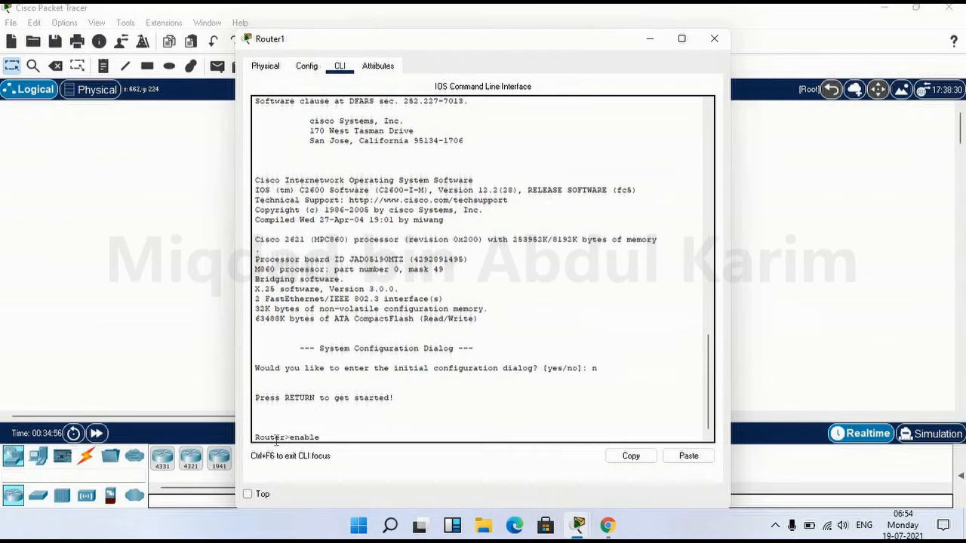
{"action": "key", "text": "Return"}
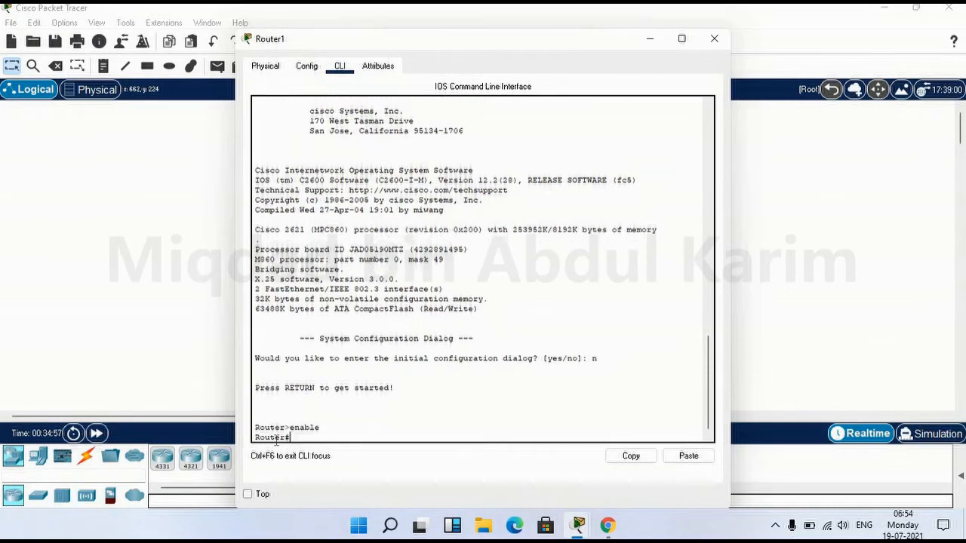
{"action": "left_click_drag", "start_coordinate": [277, 438], "coordinate": [276, 423]}
{"action": "left_click", "coordinate": [276, 424]}
Enter 'configure terminal' using Tab completion to reach Router(config)#
{"action": "type", "text": "conf"}
{"action": "key", "text": "Tab"}
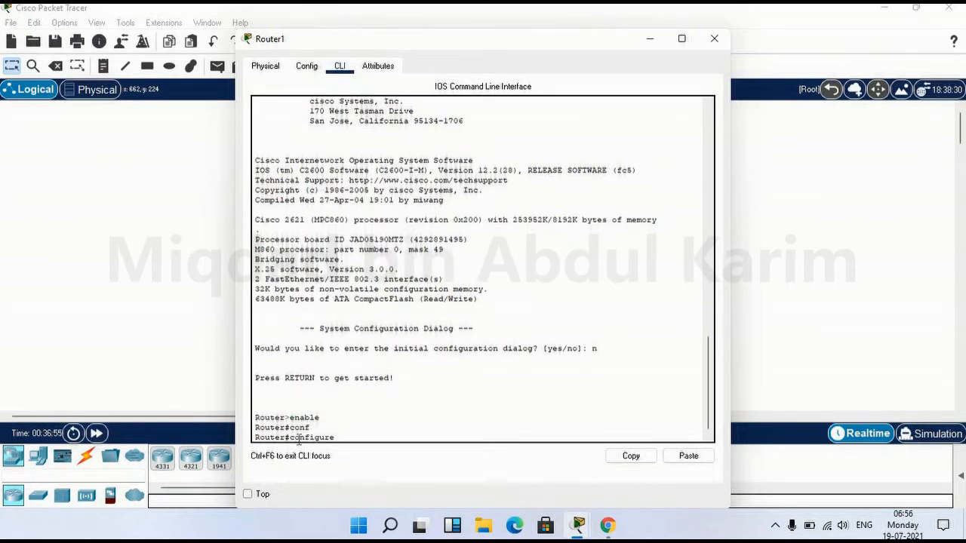
{"action": "type", "text": "ter"}
{"action": "key", "text": "Tab"}
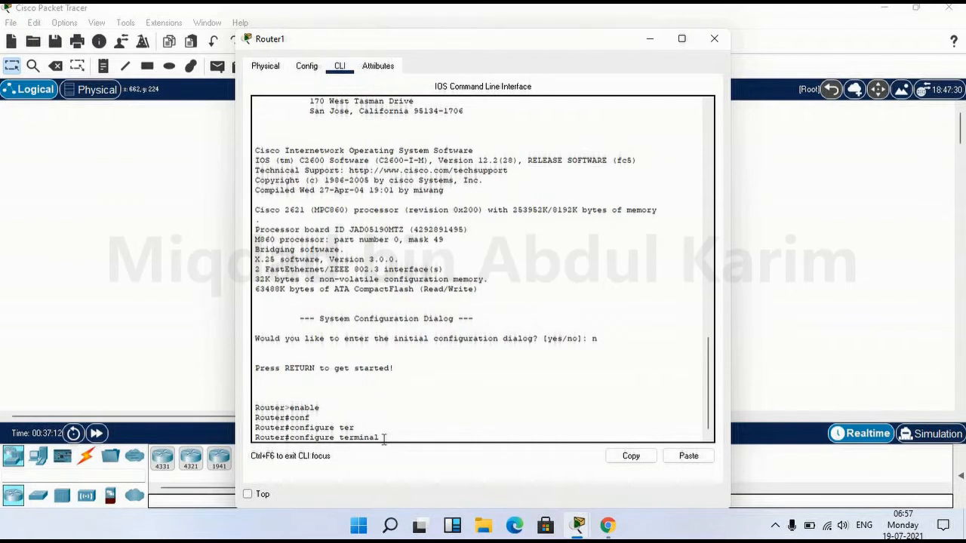
{"action": "key", "text": "BackSpace"}
{"action": "key", "text": "BackSpace"}
{"action": "key", "text": "BackSpace"}
{"action": "key", "text": "BackSpace"}
{"action": "key", "text": "BackSpace"}
{"action": "key", "text": "BackSpace"}
{"action": "key", "text": "BackSpace"}
{"action": "type", "text": "er"}
{"action": "key", "text": "Tab"}
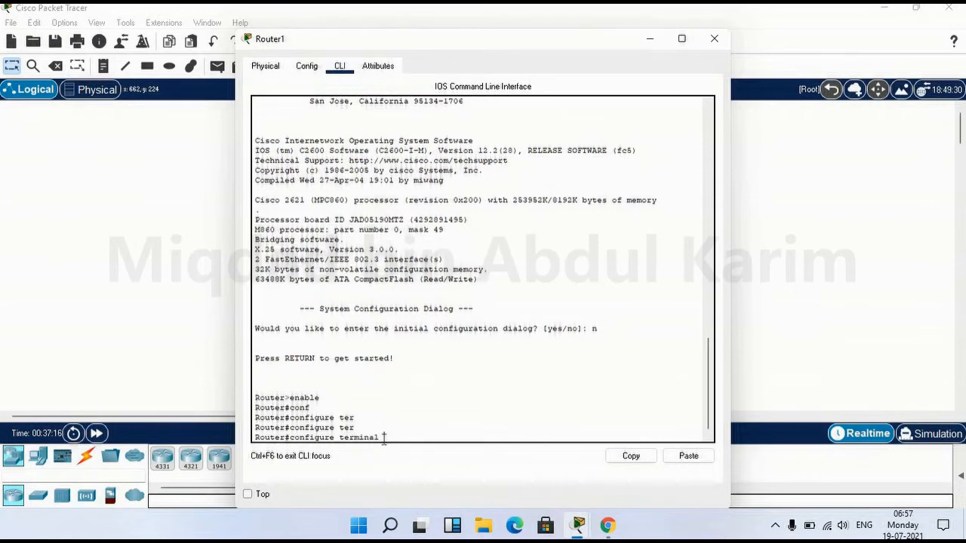
{"action": "key", "text": "Return"}
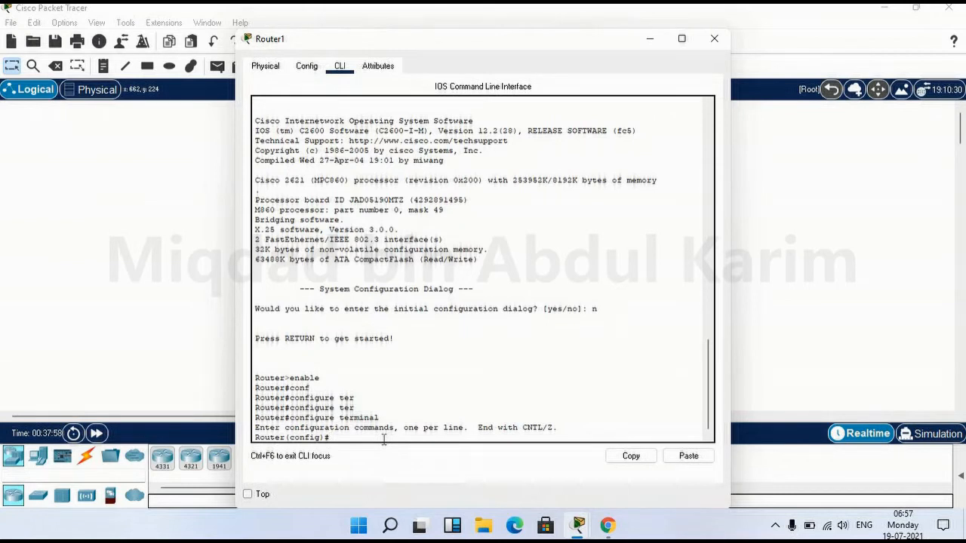
{"action": "left_click_drag", "start_coordinate": [279, 377], "coordinate": [331, 377]}
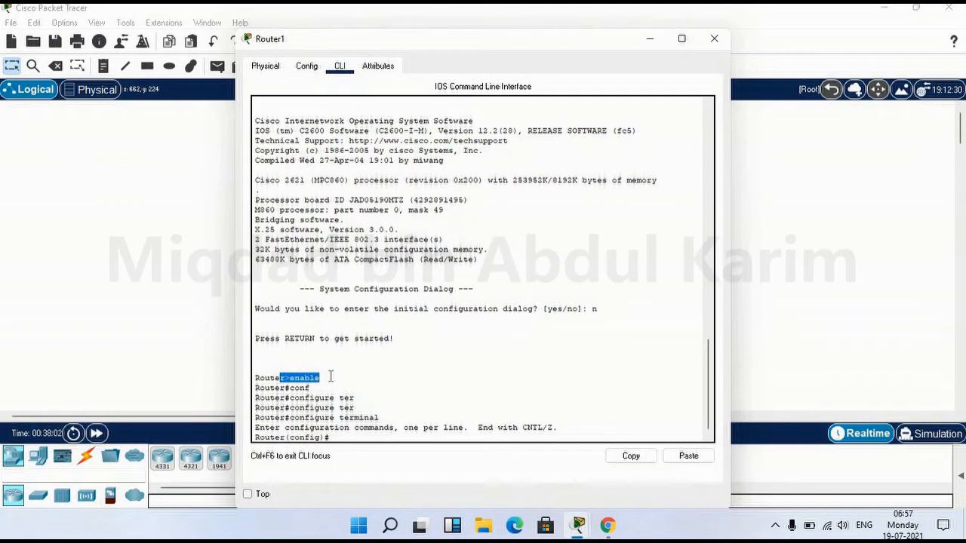
{"action": "left_click_drag", "start_coordinate": [280, 390], "coordinate": [291, 390]}
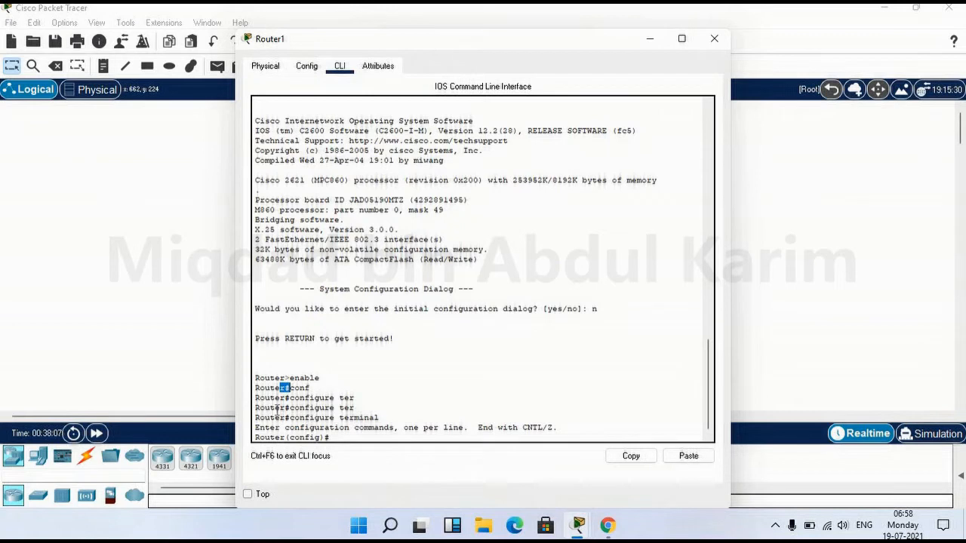
{"action": "left_click_drag", "start_coordinate": [276, 437], "coordinate": [329, 439]}
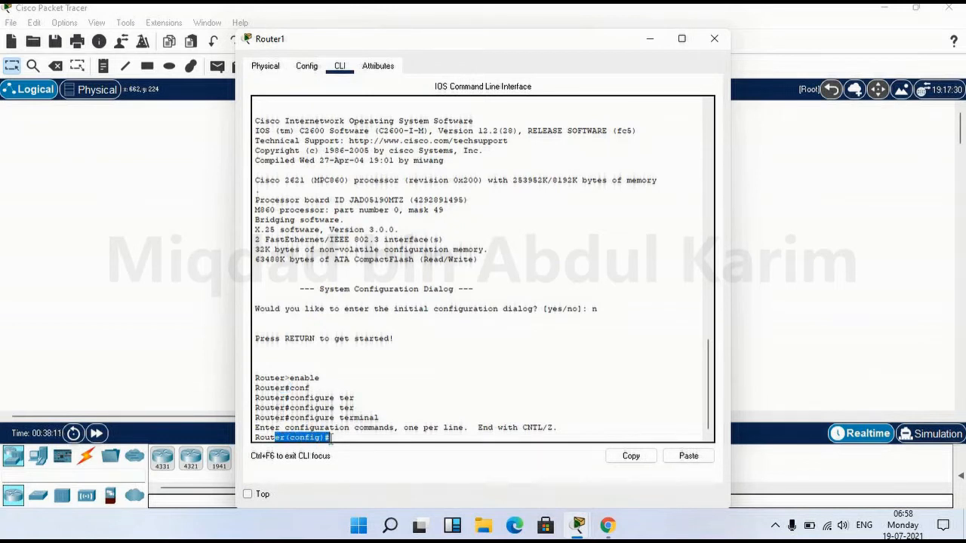
{"action": "left_click", "coordinate": [330, 439]}
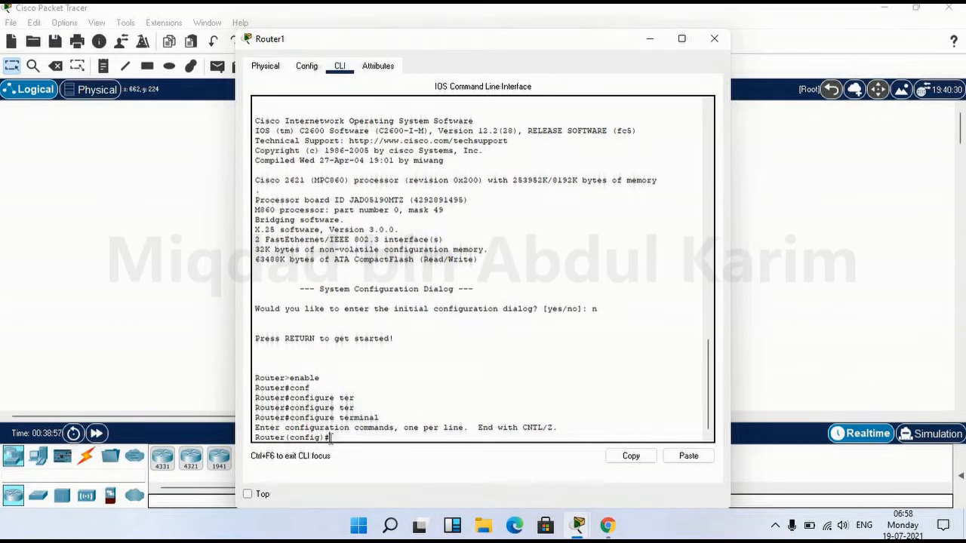
{"action": "left_click_drag", "start_coordinate": [284, 438], "coordinate": [255, 437]}
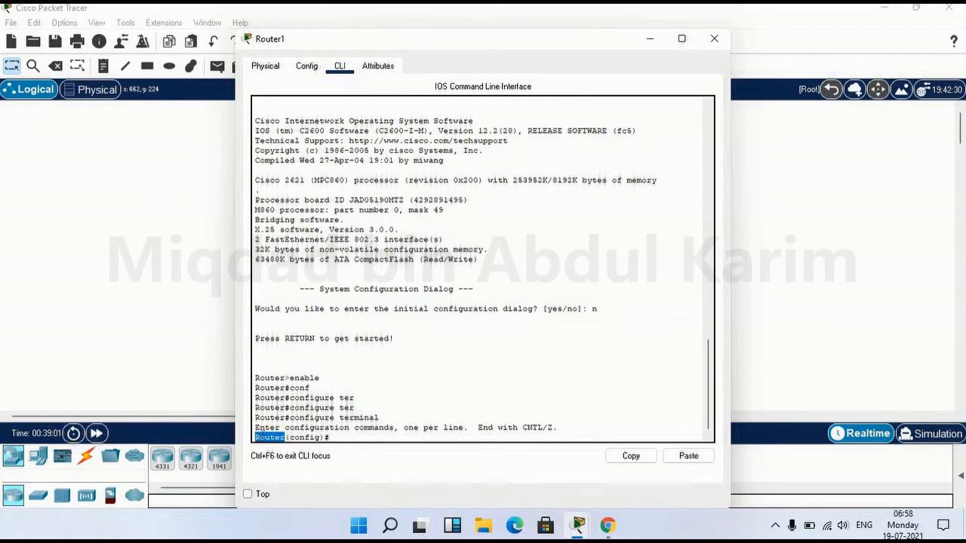
{"action": "left_click", "coordinate": [347, 437]}
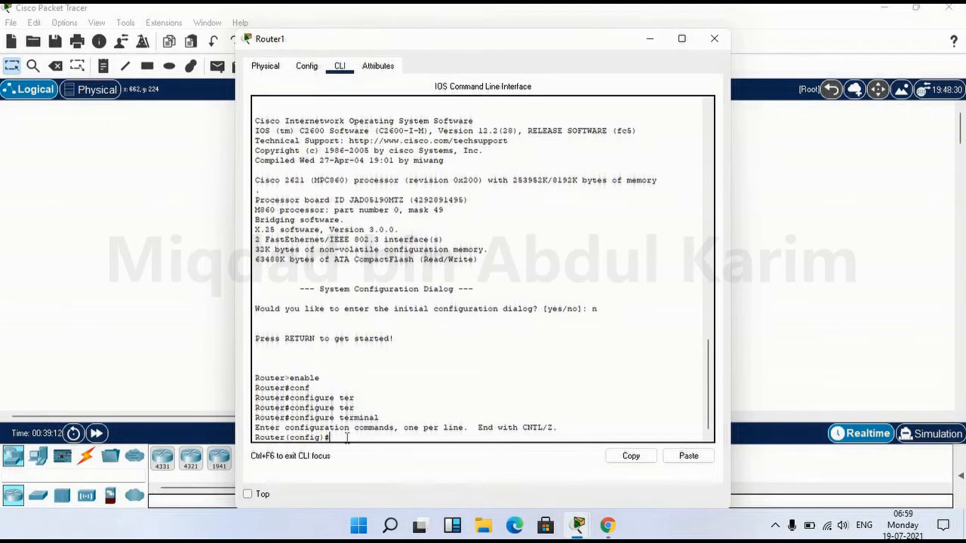
Set the hostname to MiqRoute, then revert it with 'no hostname'
{"action": "type", "text": "hostnam"}
{"action": "type", "text": "e MiqRoute"}
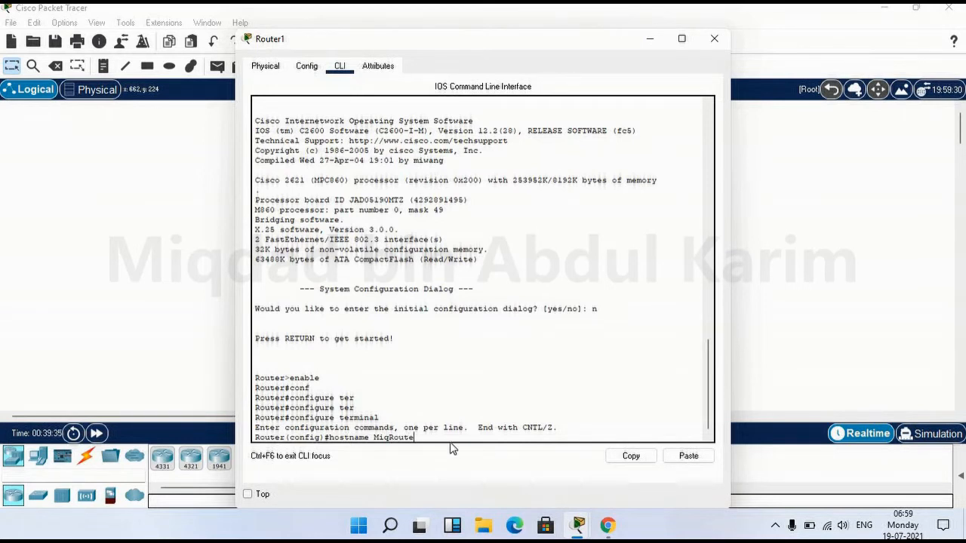
{"action": "key", "text": "Return"}
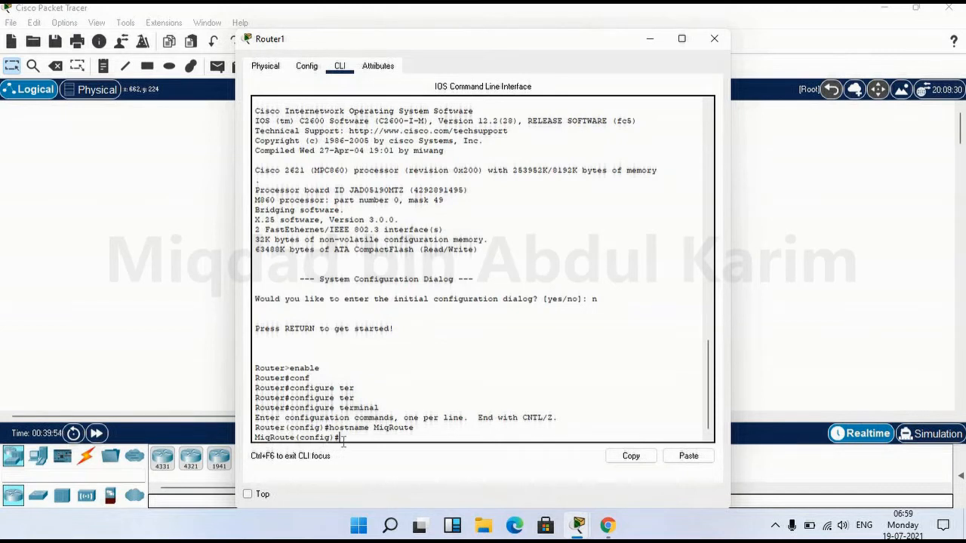
{"action": "type", "text": "no hostname"}
{"action": "key", "text": "Return"}
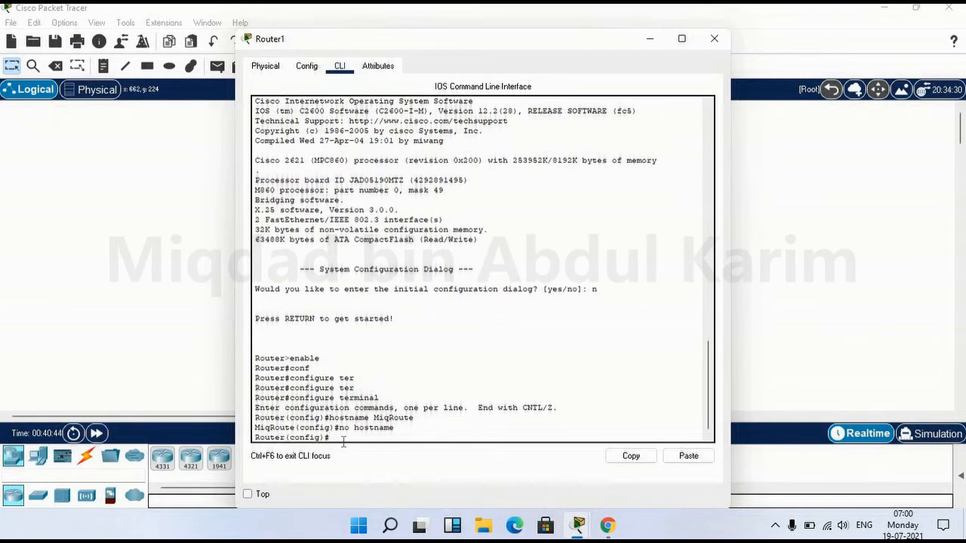
{"action": "type", "text": "enable password"}
{"action": "key", "text": "Return"}
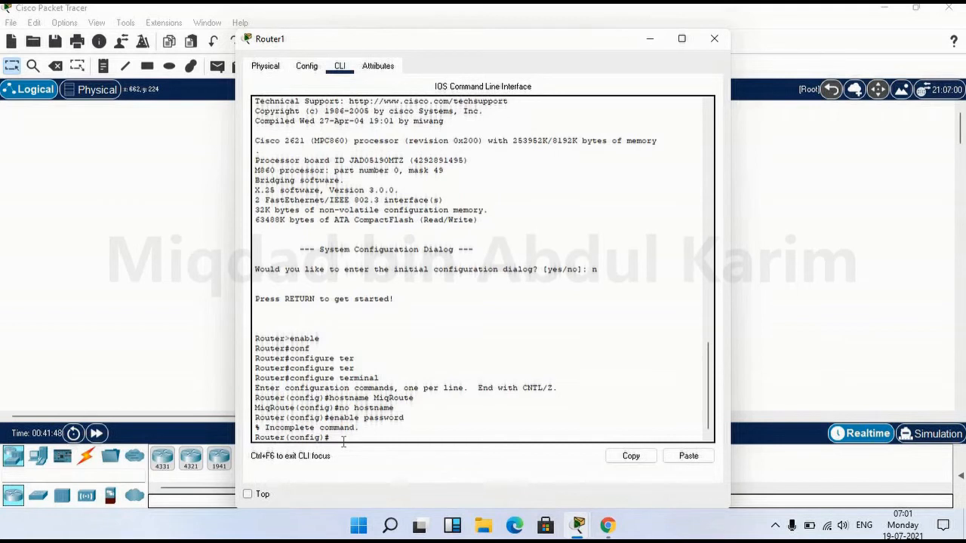
Set the router's enable password with 'enable password' and the chosen password
{"action": "type", "text": "enable password Miq123"}
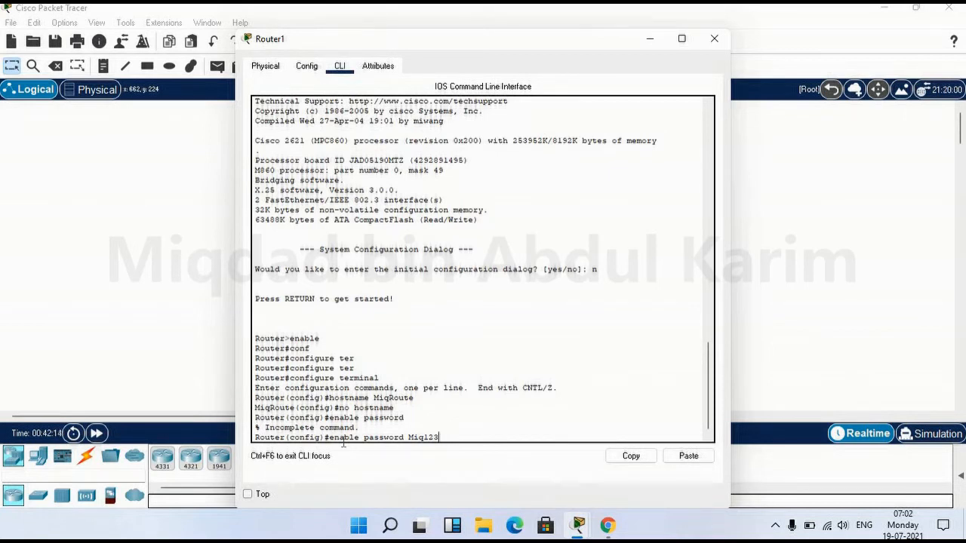
{"action": "key", "text": "Return"}
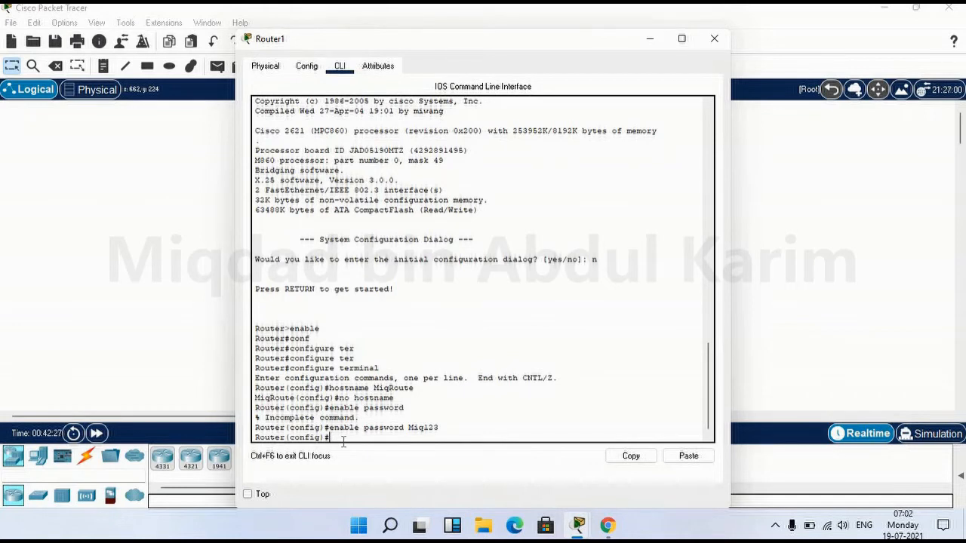
Exit global configuration mode back to Router# and refresh the prompt
{"action": "type", "text": "exit"}
{"action": "key", "text": "Return"}
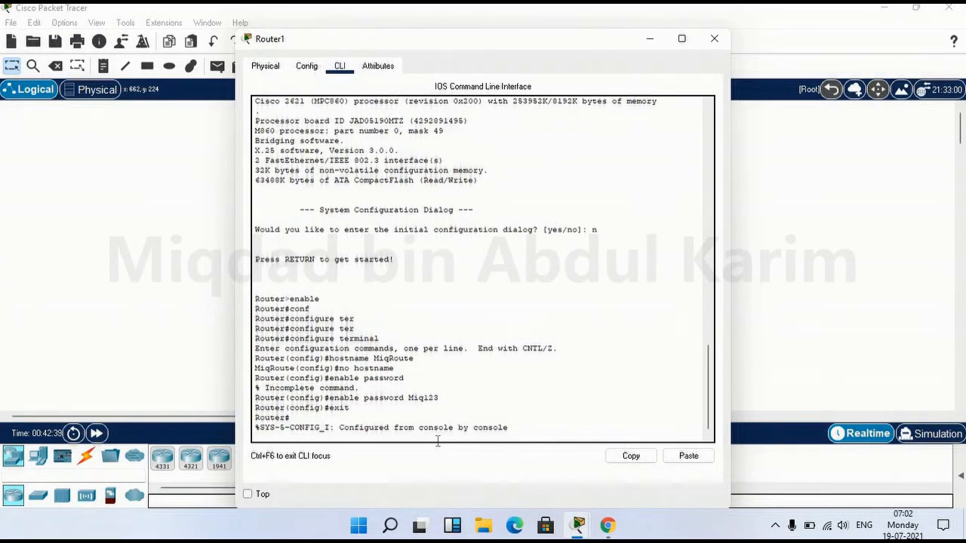
{"action": "key", "text": "Return"}
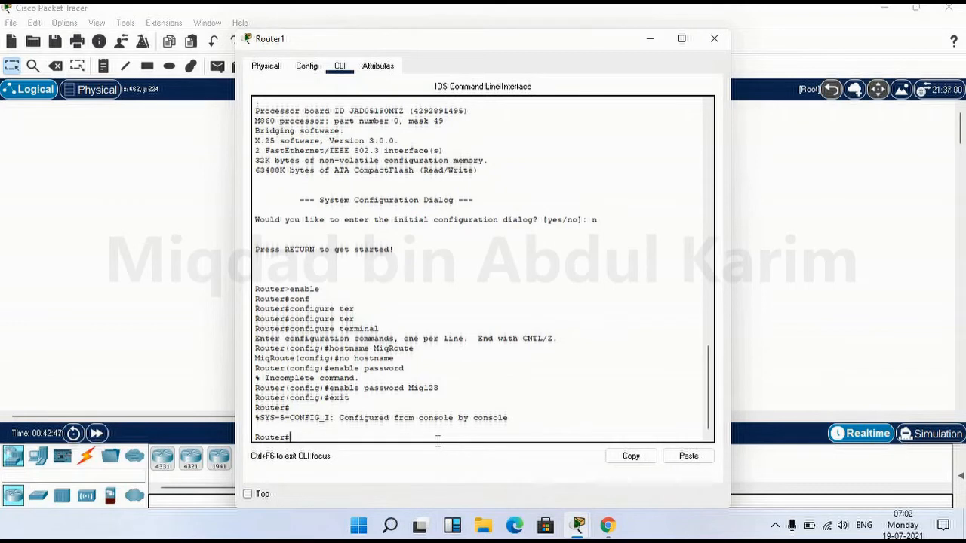
{"action": "type", "text": "exit"}
Log out, start a new console session, and re-enter privileged mode with the enable password
{"action": "key", "text": "Return"}
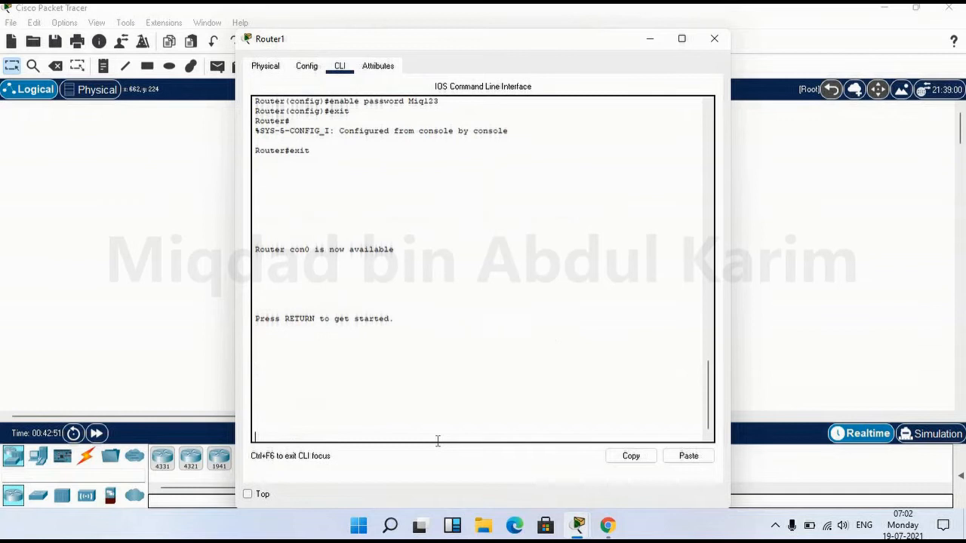
{"action": "key", "text": "Return"}
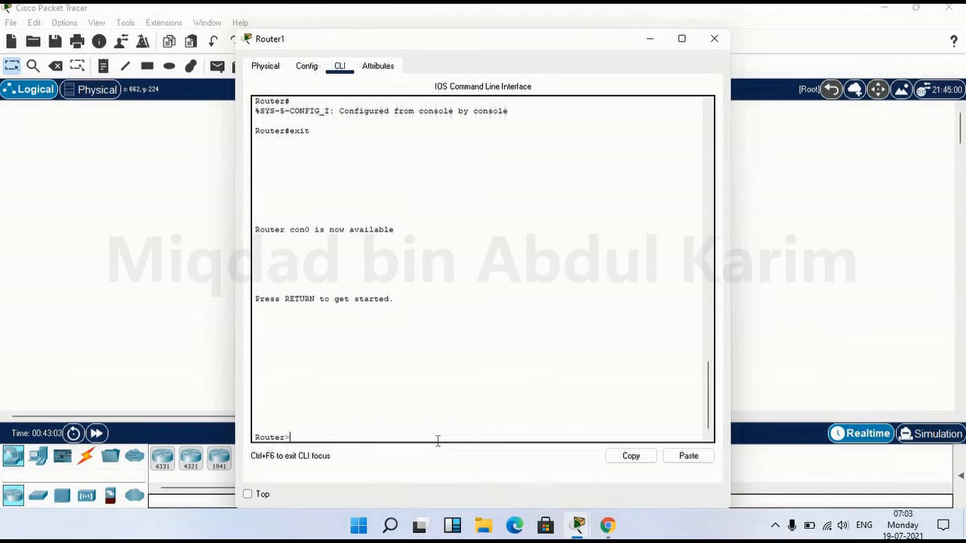
{"action": "type", "text": "nable"}
{"action": "key", "text": "Return"}
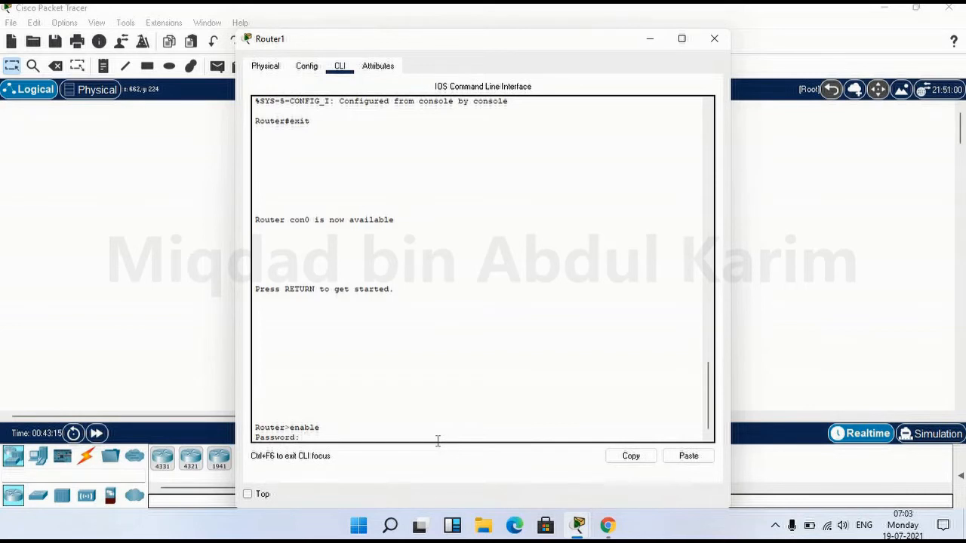
{"action": "key", "text": "Return"}
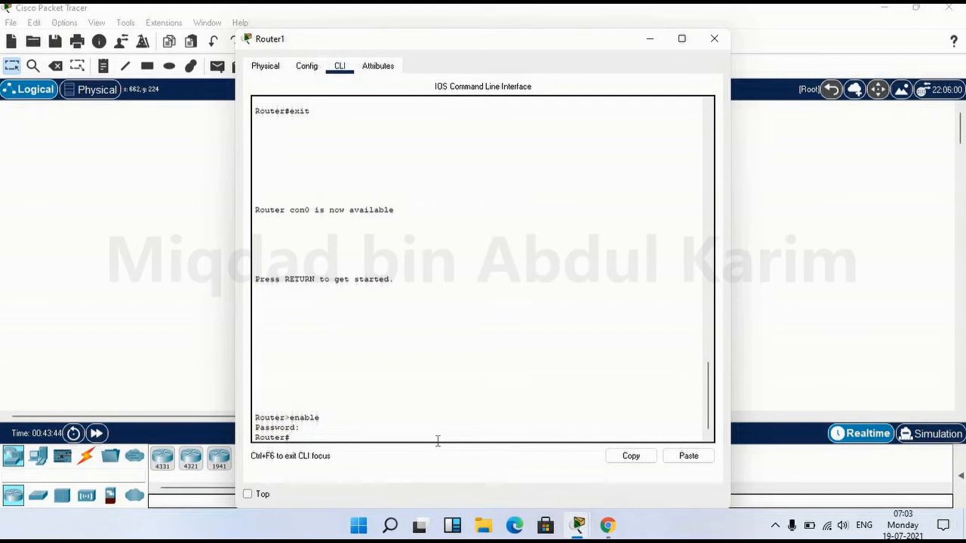
Run show running-config and page through it to the plain-text enable password, then quit the listing
{"action": "type", "text": "sh"}
{"action": "key", "text": "Tab"}
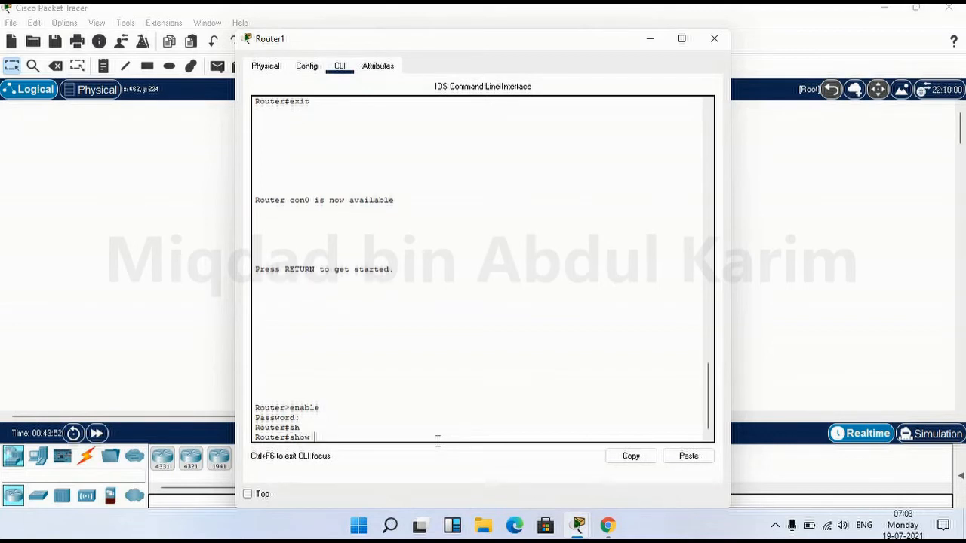
{"action": "type", "text": "ru"}
{"action": "key", "text": "Tab"}
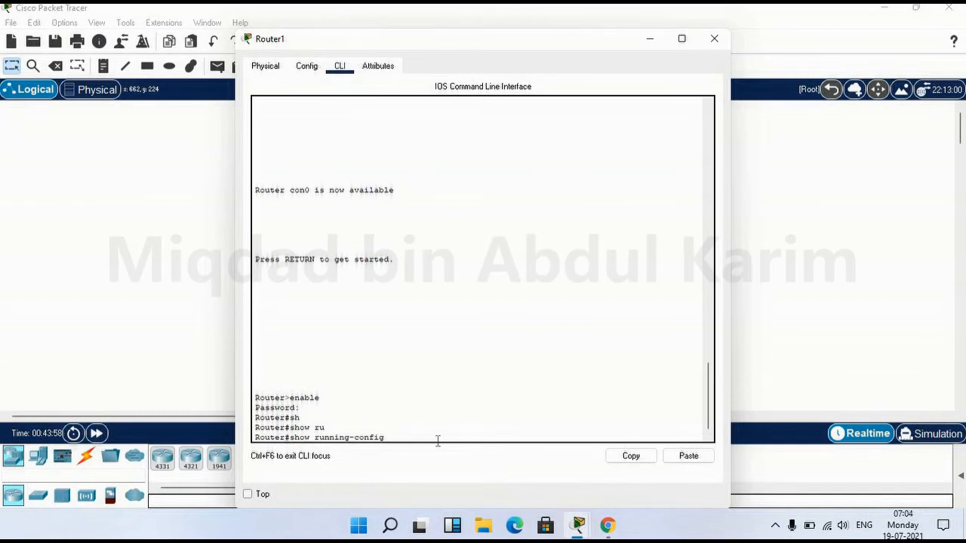
{"action": "key", "text": "Return"}
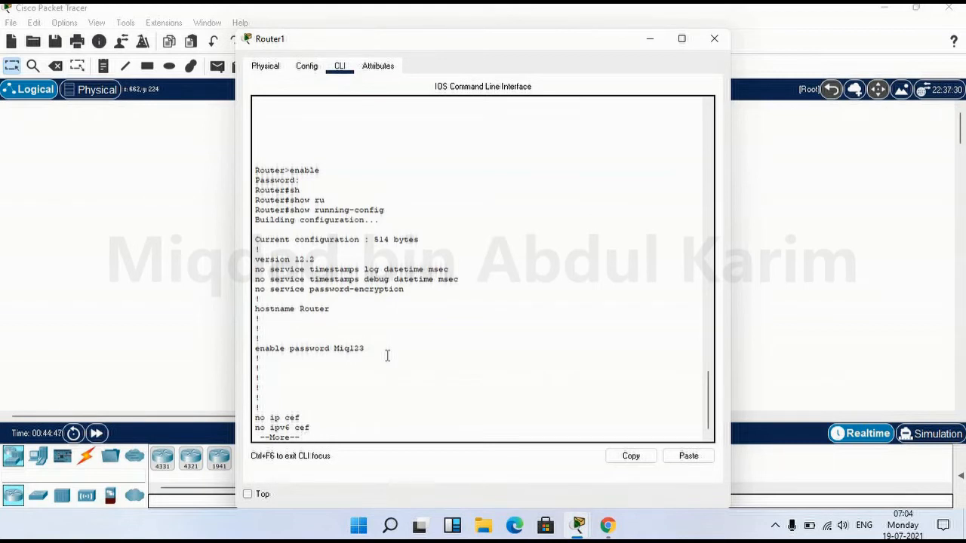
{"action": "key", "text": "Return"}
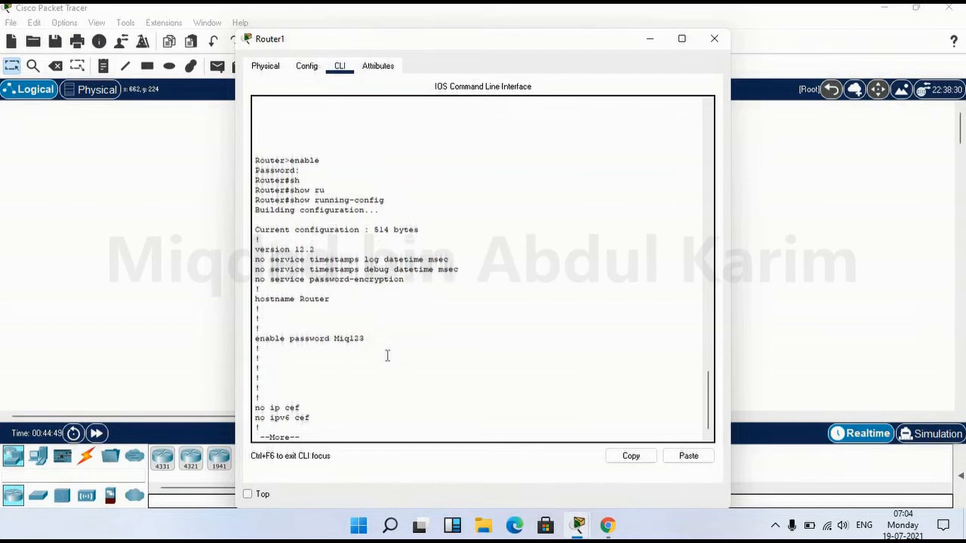
{"action": "key", "text": "q"}
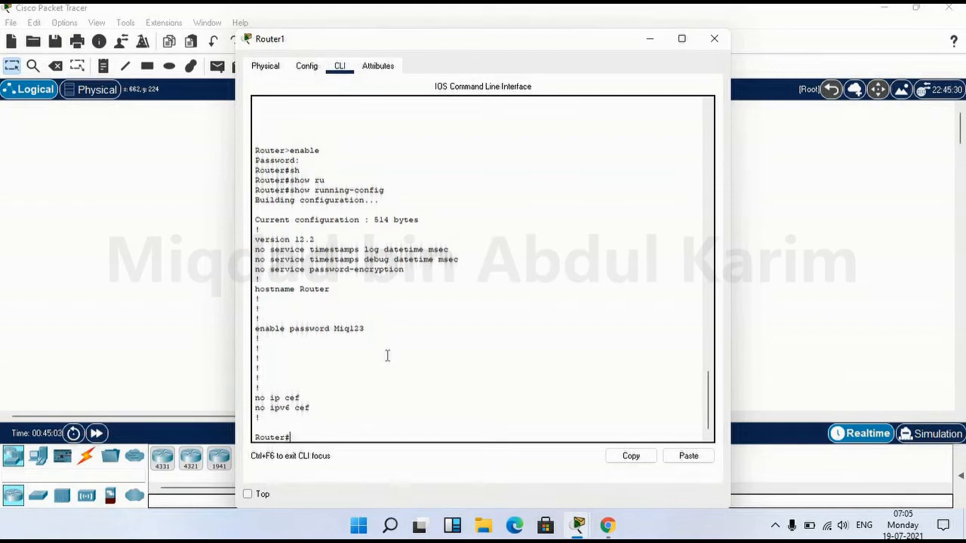
Enter global configuration mode with configure terminal
{"action": "type", "text": "cong"}
{"action": "key", "text": "BackSpace"}
{"action": "type", "text": "f"}
{"action": "key", "text": "Tab"}
{"action": "type", "text": "ter"}
{"action": "key", "text": "Tab"}
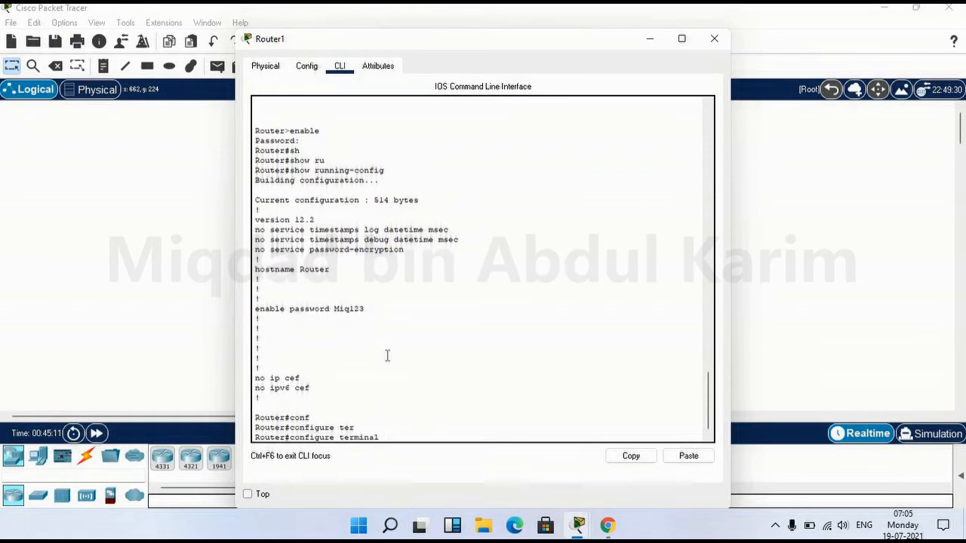
{"action": "key", "text": "Return"}
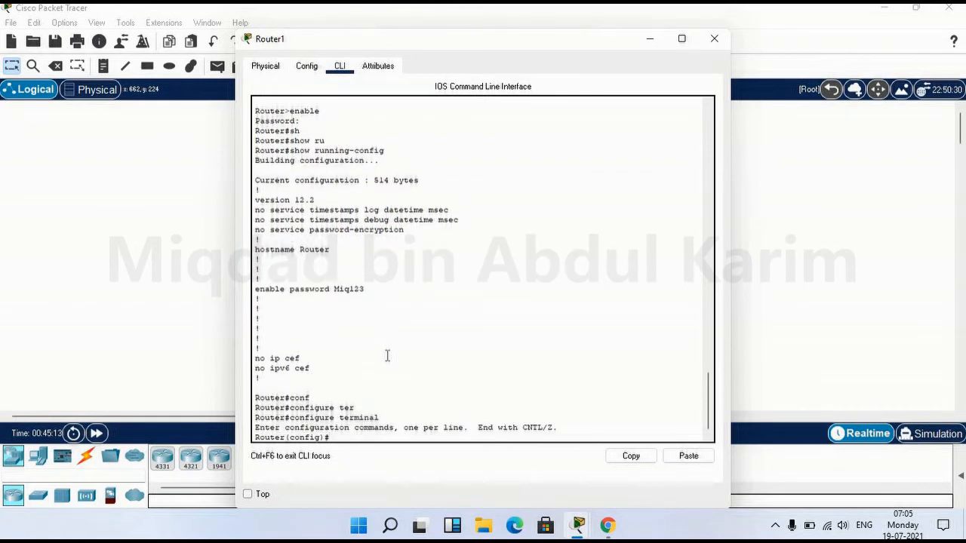
Set a new enable secret password and exit back to the Router# prompt
{"action": "type", "text": "enable secret Miq321"}
{"action": "key", "text": "Return"}
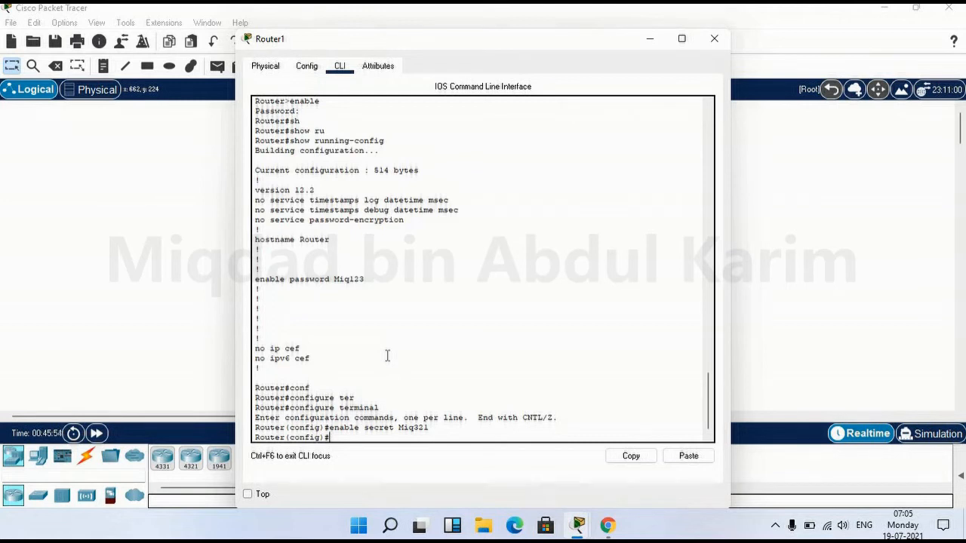
{"action": "type", "text": "exit"}
{"action": "key", "text": "Return"}
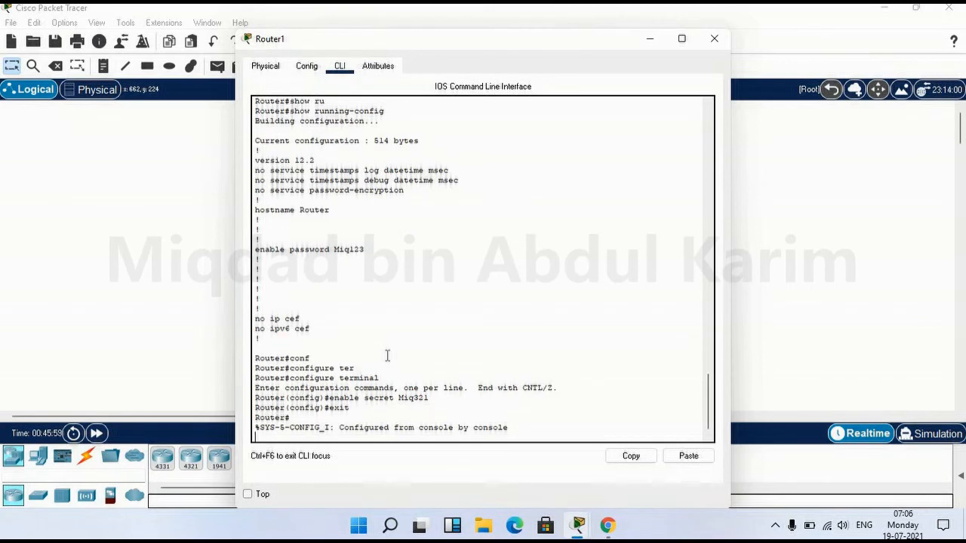
{"action": "key", "text": "Return"}
{"action": "type", "text": "s"}
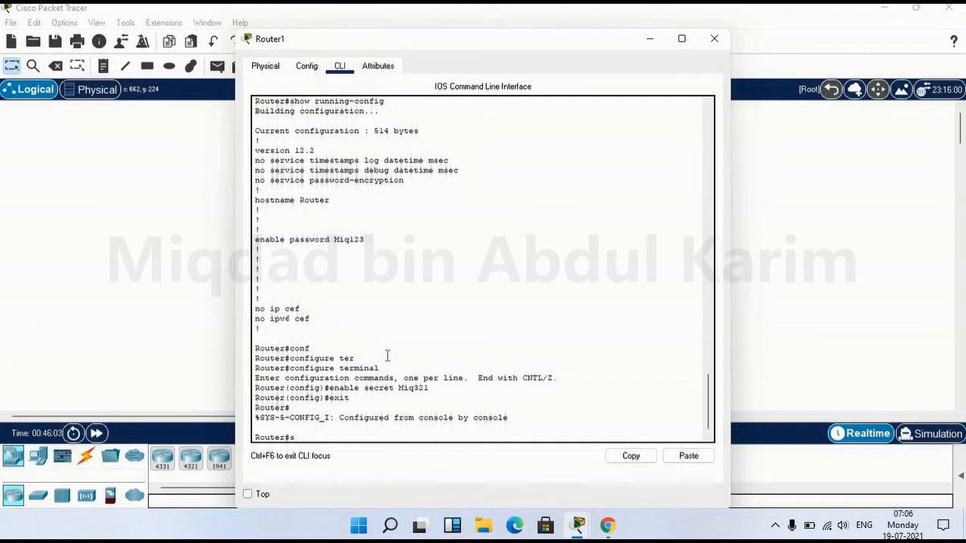
{"action": "type", "text": "hho"}
Run show running-config on Router1, correcting the mistyped show command
{"action": "key", "text": "Tab"}
{"action": "key", "text": "BackSpace"}
{"action": "key", "text": "BackSpace"}
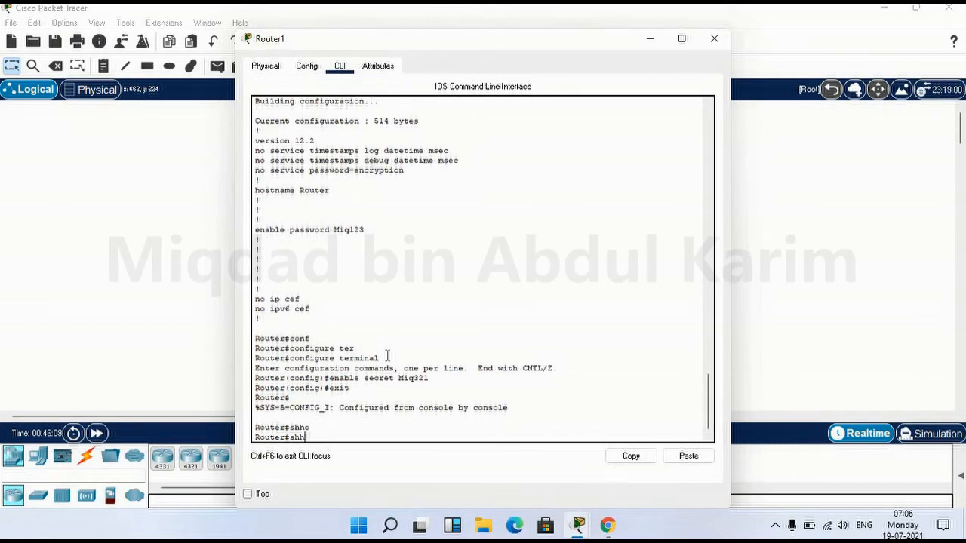
{"action": "type", "text": "o"}
{"action": "key", "text": "Tab"}
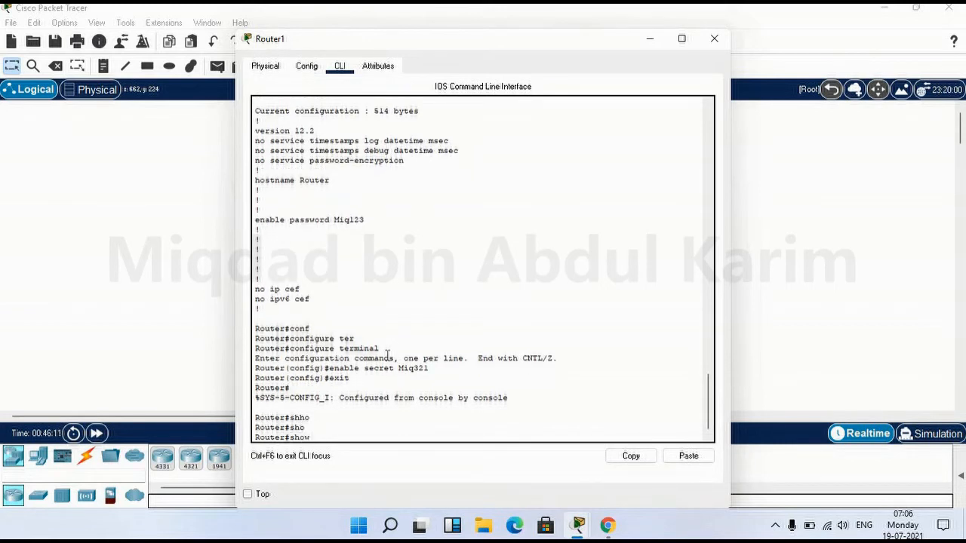
{"action": "type", "text": "r"}
{"action": "key", "text": "Tab"}
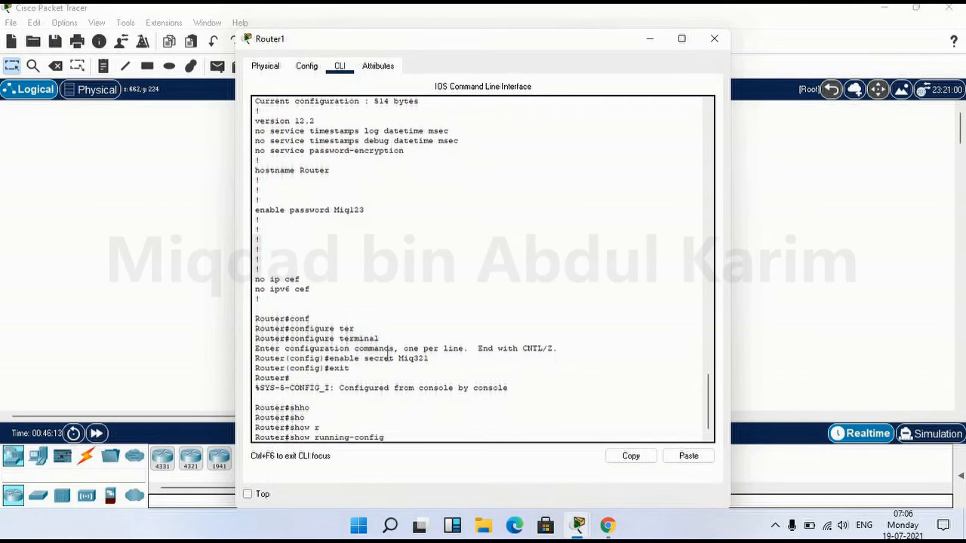
{"action": "key", "text": "Return"}
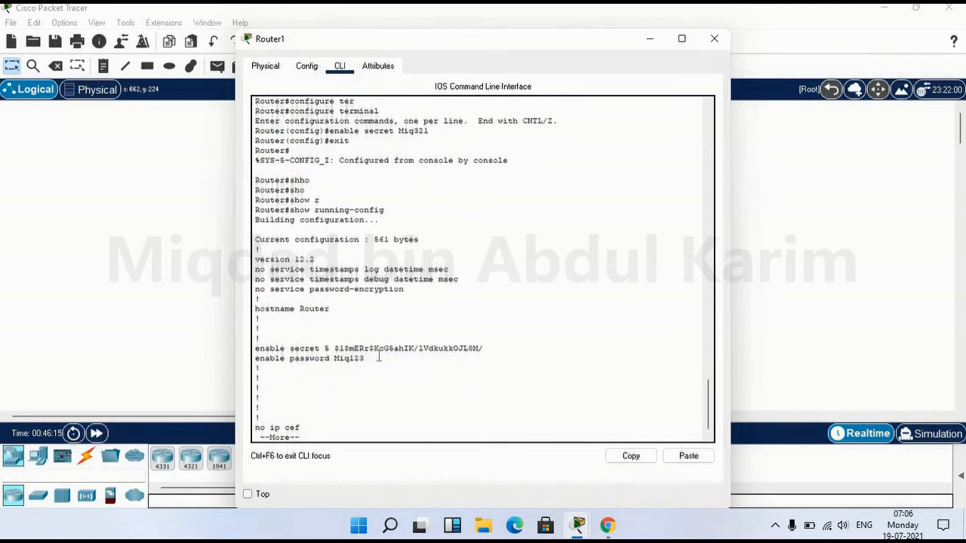
Highlight the plain-text enable password and the hashed enable secret, then stop the listing
{"action": "left_click_drag", "start_coordinate": [364, 359], "coordinate": [258, 363]}
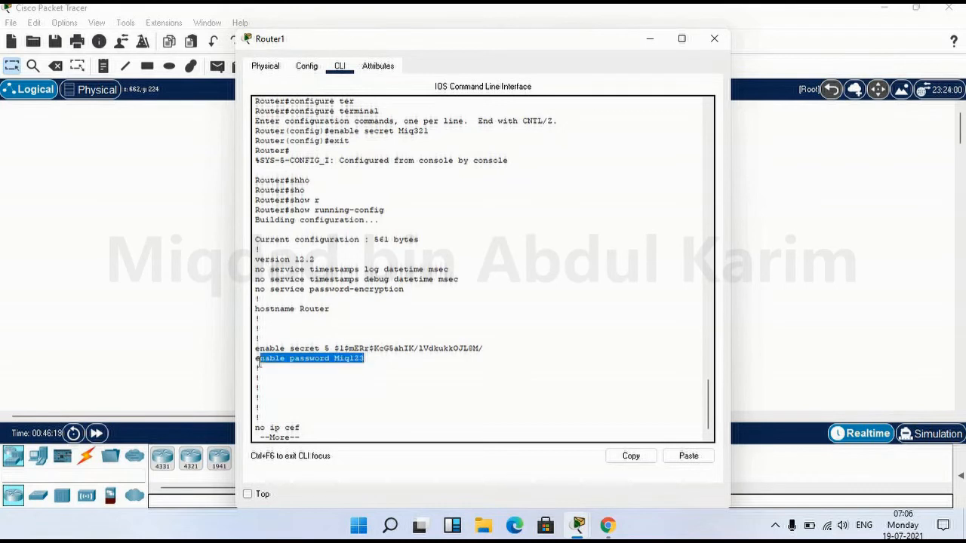
{"action": "left_click", "coordinate": [355, 367]}
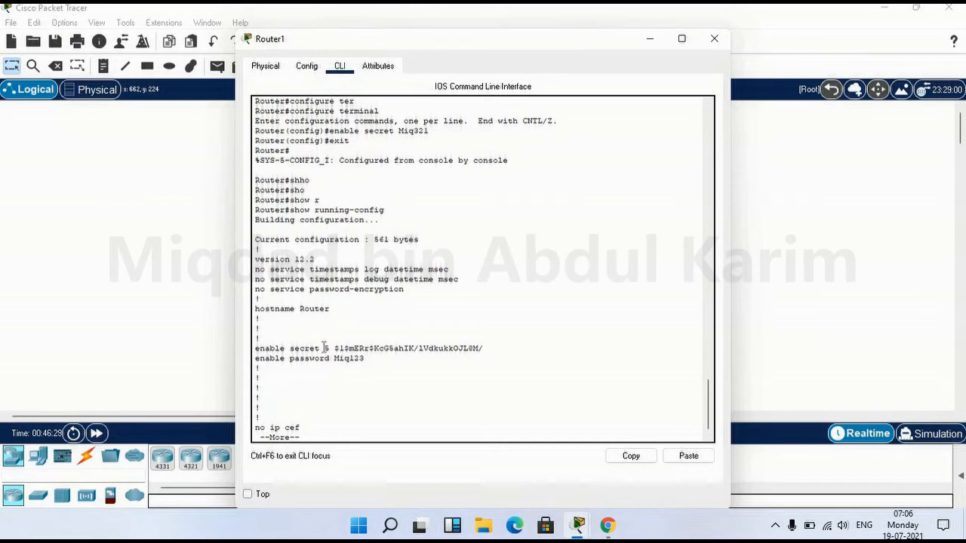
{"action": "left_click_drag", "start_coordinate": [338, 348], "coordinate": [365, 359]}
{"action": "left_click_drag", "start_coordinate": [451, 343], "coordinate": [495, 348]}
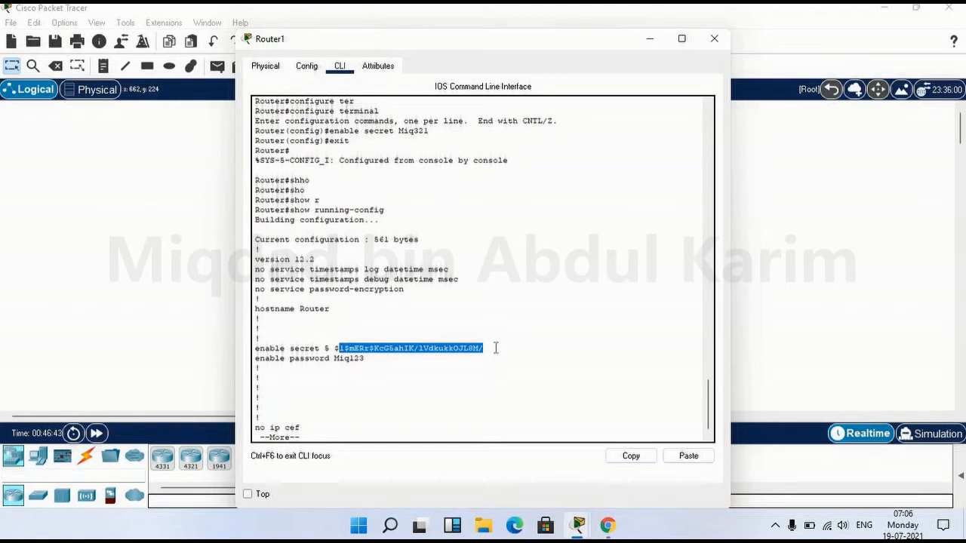
{"action": "key", "text": "ctrl+c"}
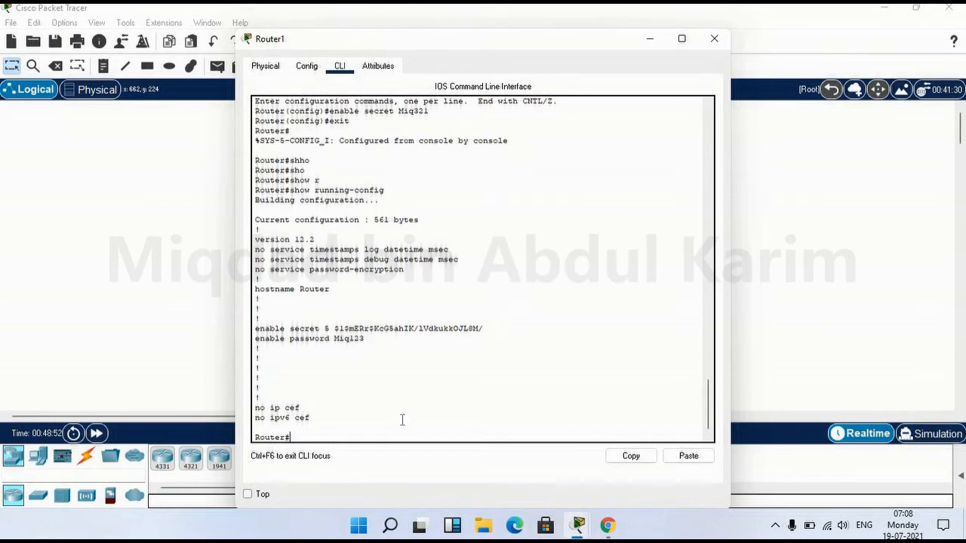
Enter global configuration mode with configure terminal
{"action": "type", "text": "con"}
{"action": "key", "text": "Tab"}
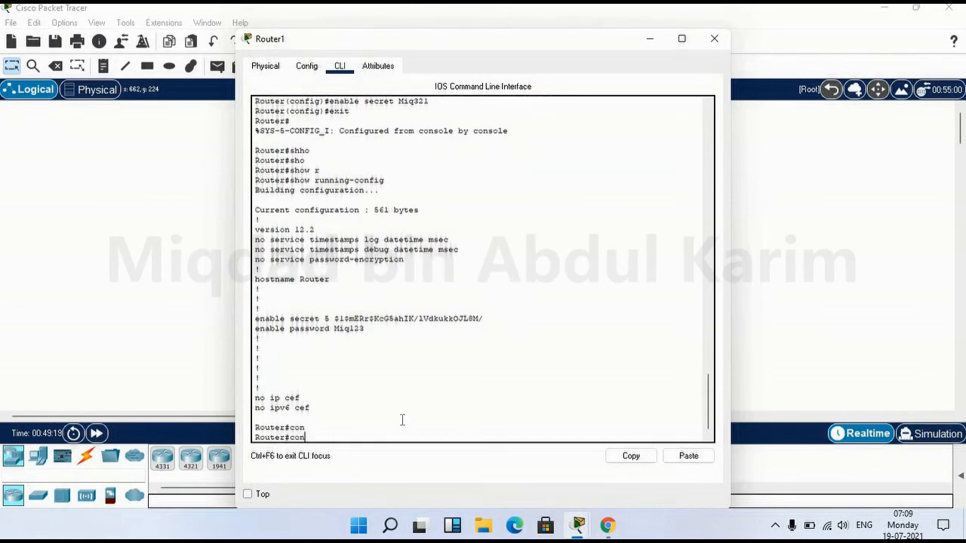
{"action": "type", "text": "f"}
{"action": "key", "text": "Tab"}
{"action": "type", "text": "te"}
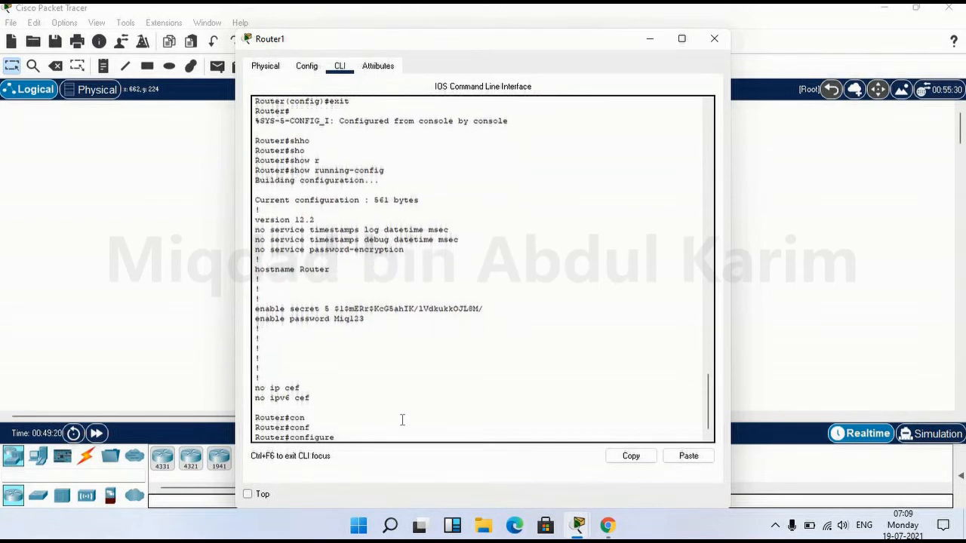
{"action": "type", "text": "r"}
{"action": "key", "text": "Tab"}
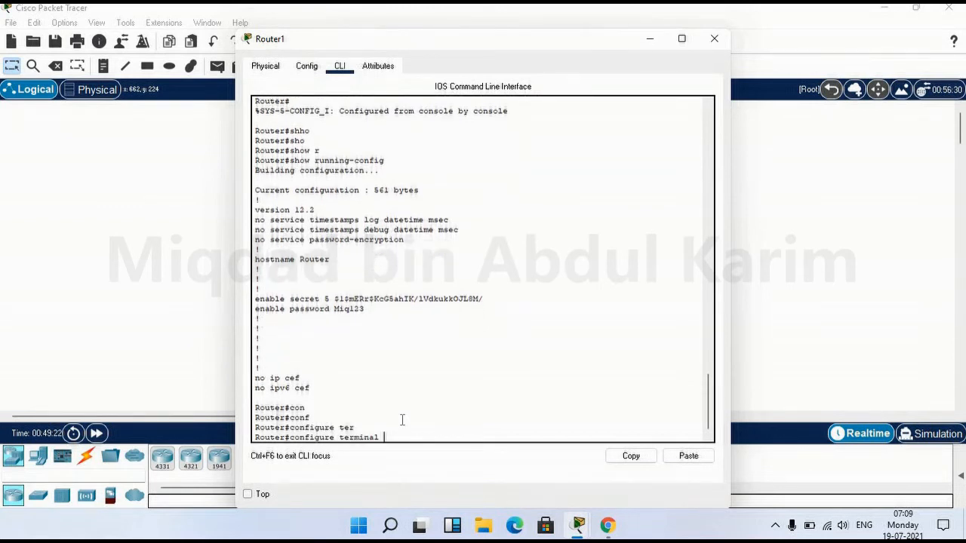
{"action": "key", "text": "Return"}
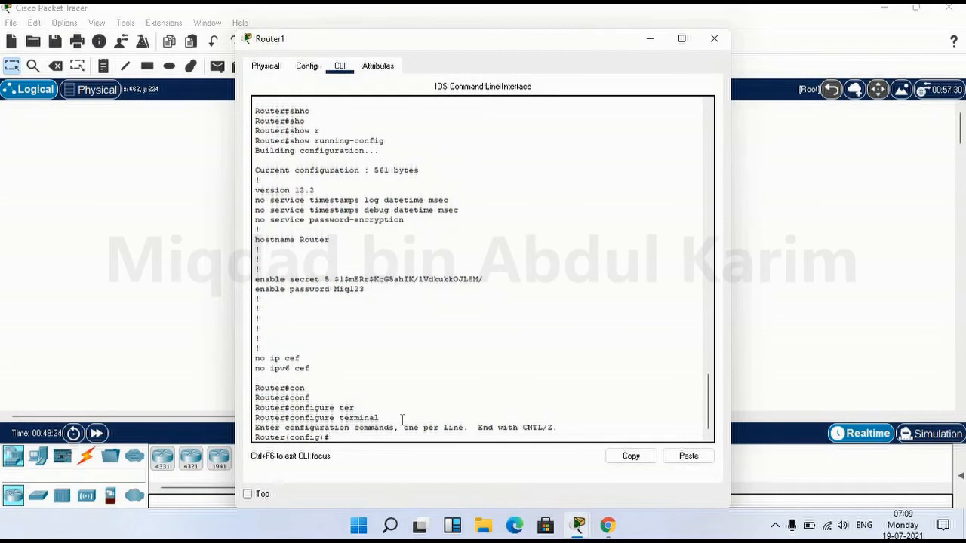
{"action": "key", "text": "Return"}
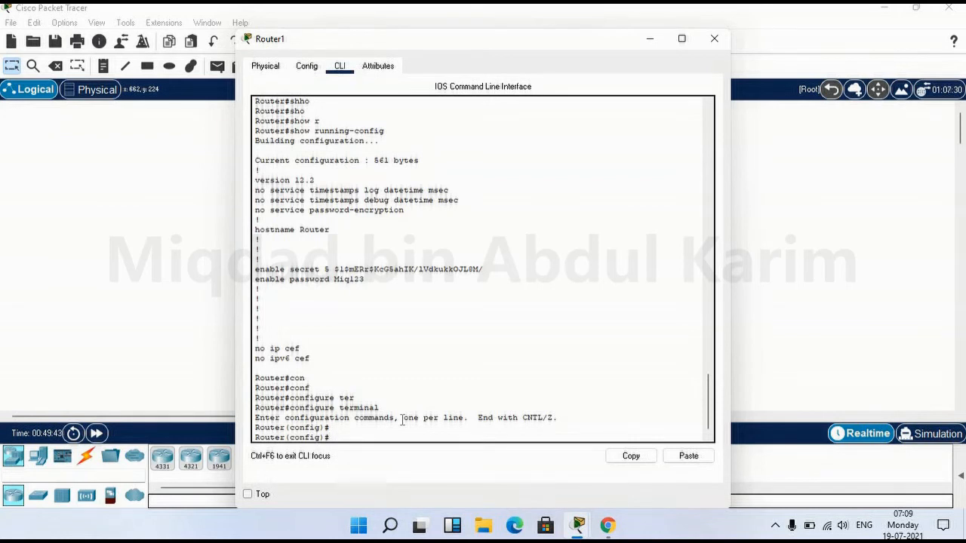
Set a password on line console 0 and exit line configuration
{"action": "type", "text": "line console 0"}
{"action": "key", "text": "Return"}
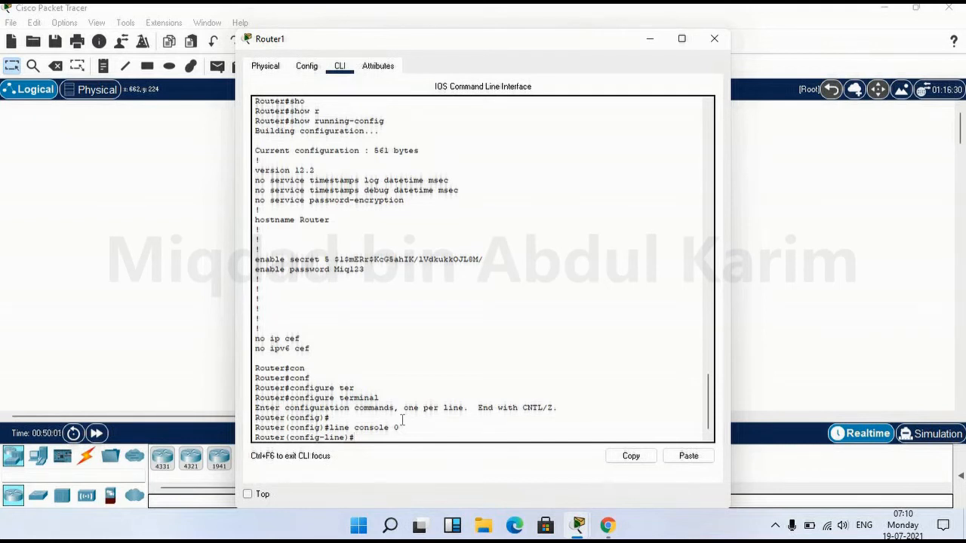
{"action": "type", "text": "password"}
{"action": "type", "text": "Miq456"}
{"action": "key", "text": "Return"}
{"action": "type", "text": "exit"}
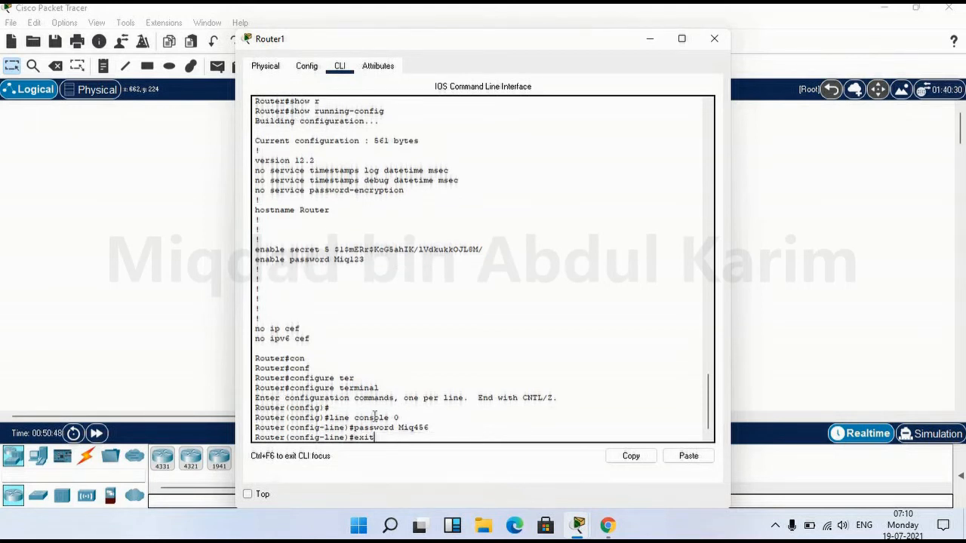
{"action": "key", "text": "Return"}
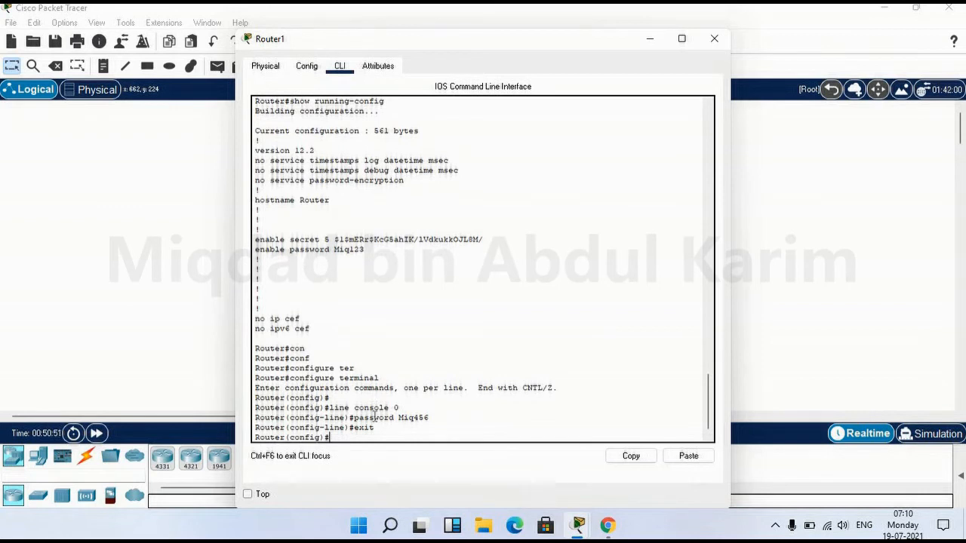
Try completing show in configuration mode, then erase the unfinished command
{"action": "type", "text": "sh"}
{"action": "key", "text": "Tab"}
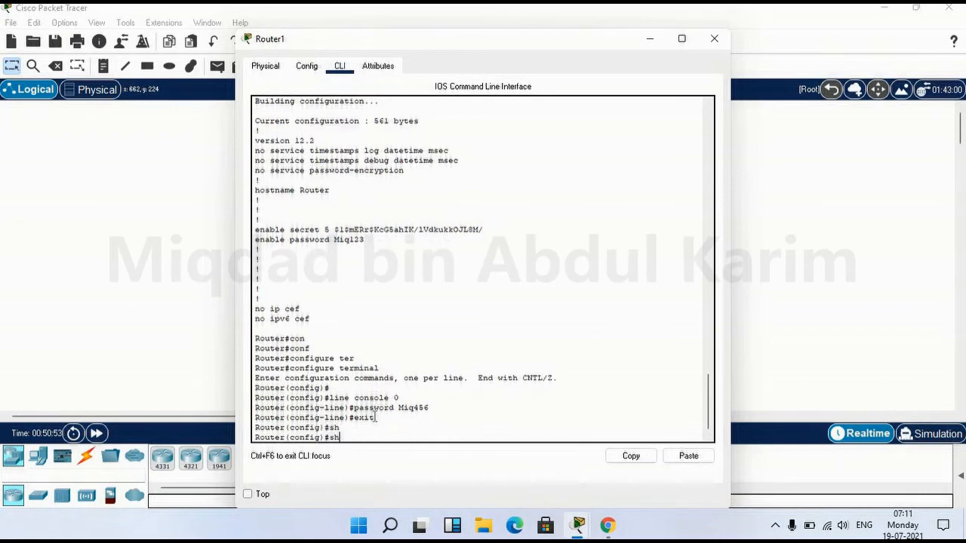
{"action": "type", "text": "ow"}
{"action": "key", "text": "Tab"}
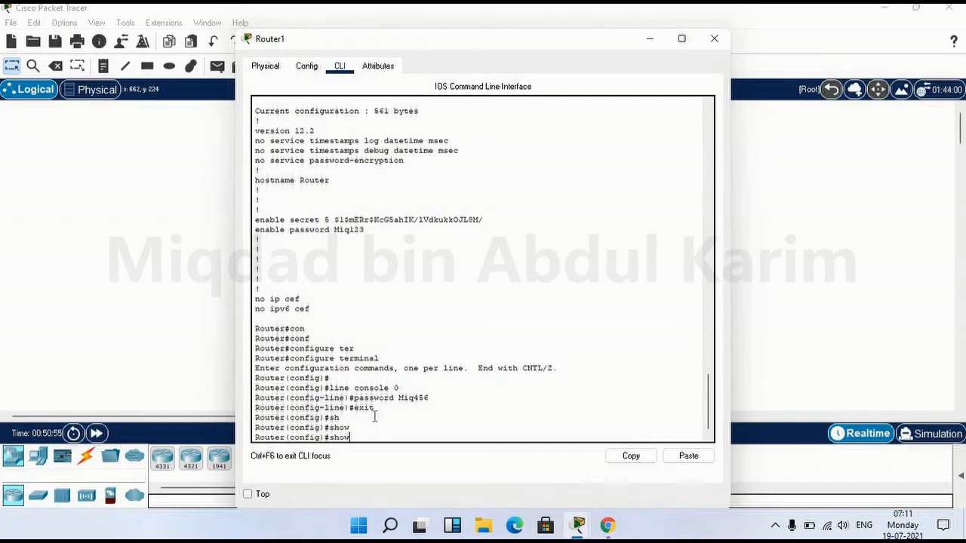
{"action": "type", "text": "sho"}
{"action": "key", "text": "BackSpace"}
{"action": "key", "text": "BackSpace"}
{"action": "key", "text": "BackSpace"}
Exit to the Router# prompt and begin typing the show command
{"action": "type", "text": "exit"}
{"action": "key", "text": "Return"}
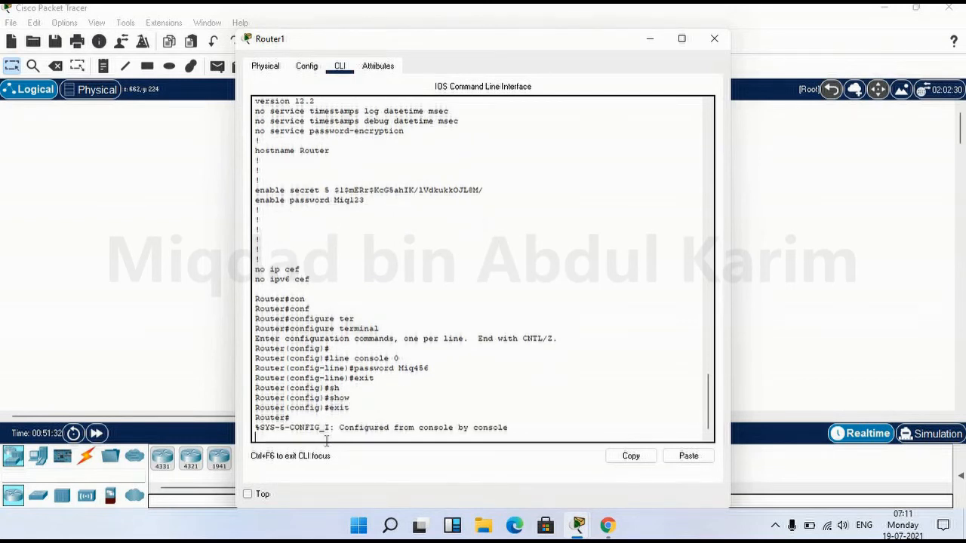
{"action": "key", "text": "Return"}
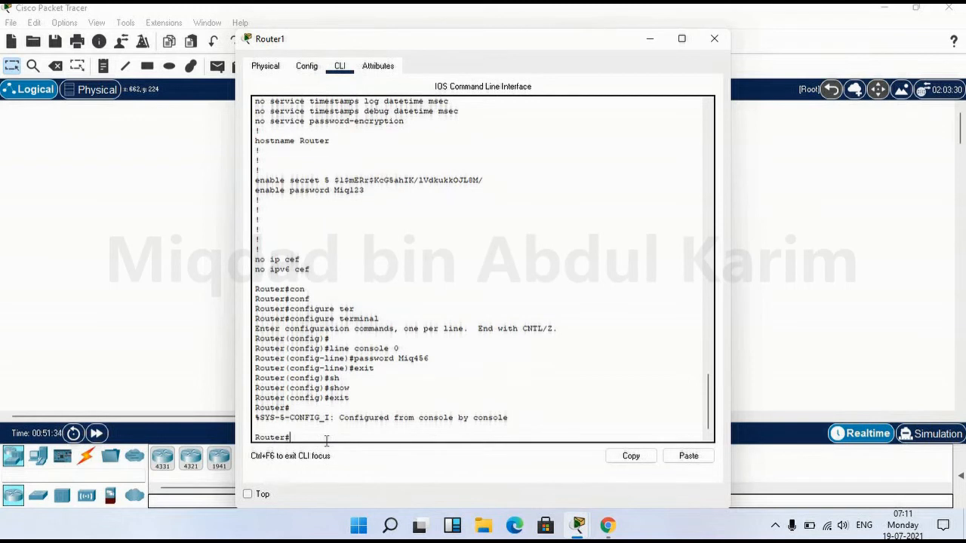
{"action": "left_click_drag", "start_coordinate": [276, 440], "coordinate": [312, 452]}
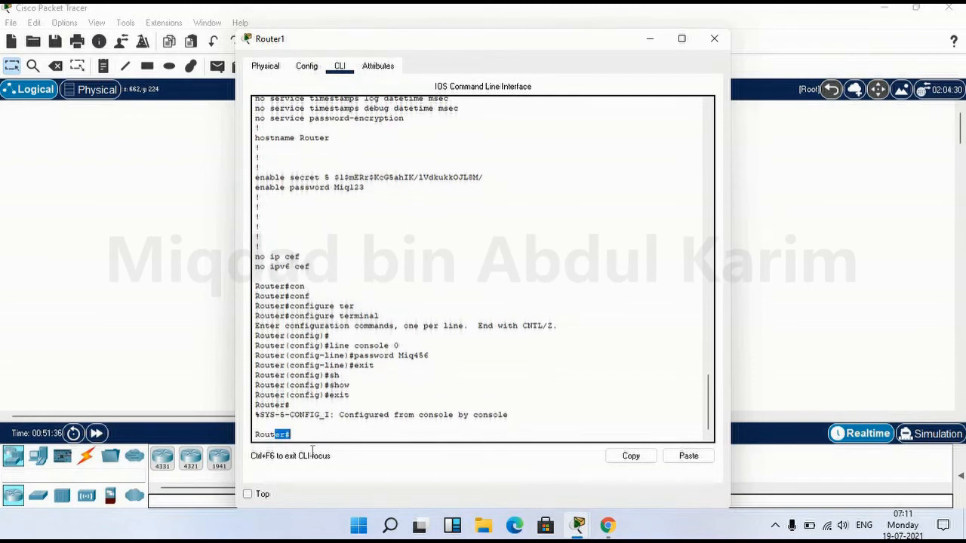
{"action": "left_click", "coordinate": [299, 439]}
{"action": "type", "text": "show"}
Run show running-config and page to the end, revealing the password under line con 0
{"action": "key", "text": "Tab"}
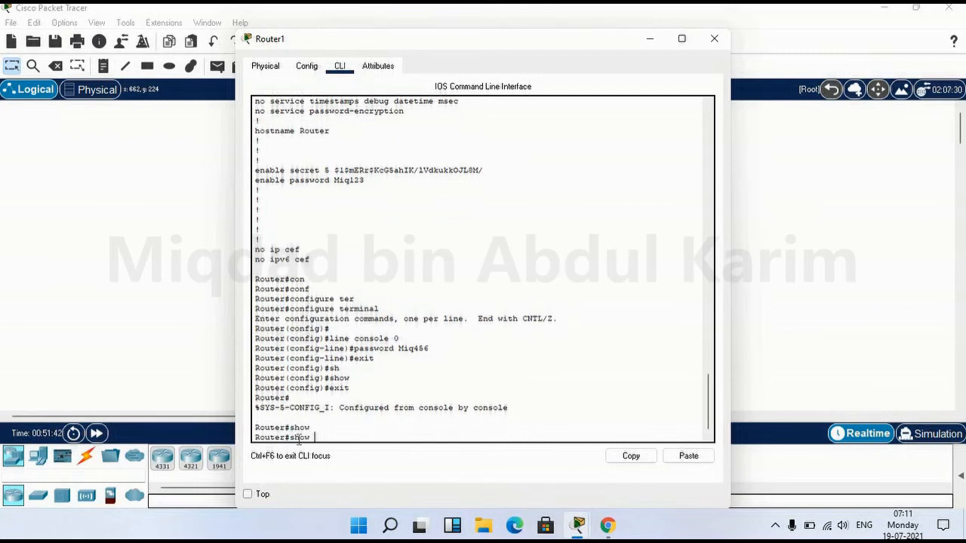
{"action": "type", "text": "r"}
{"action": "key", "text": "Tab"}
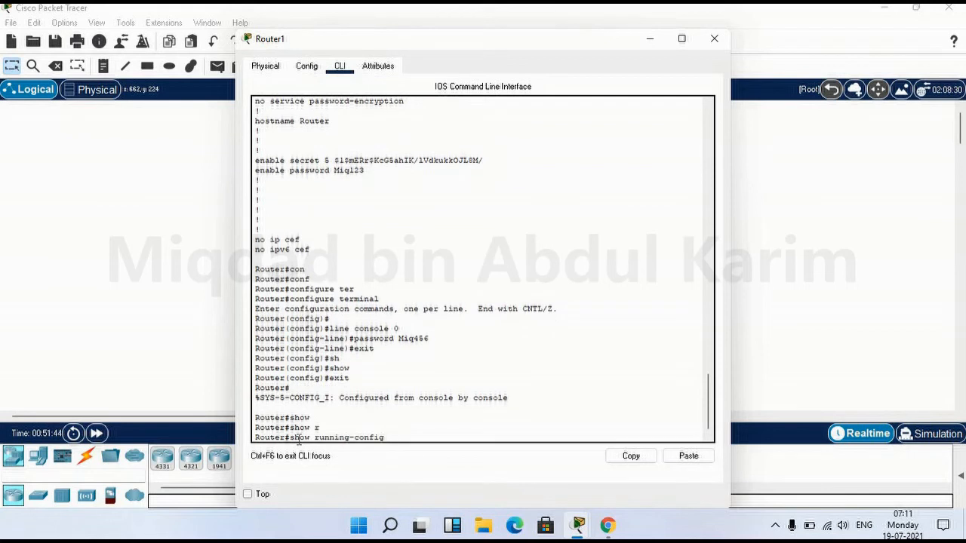
{"action": "key", "text": "Return"}
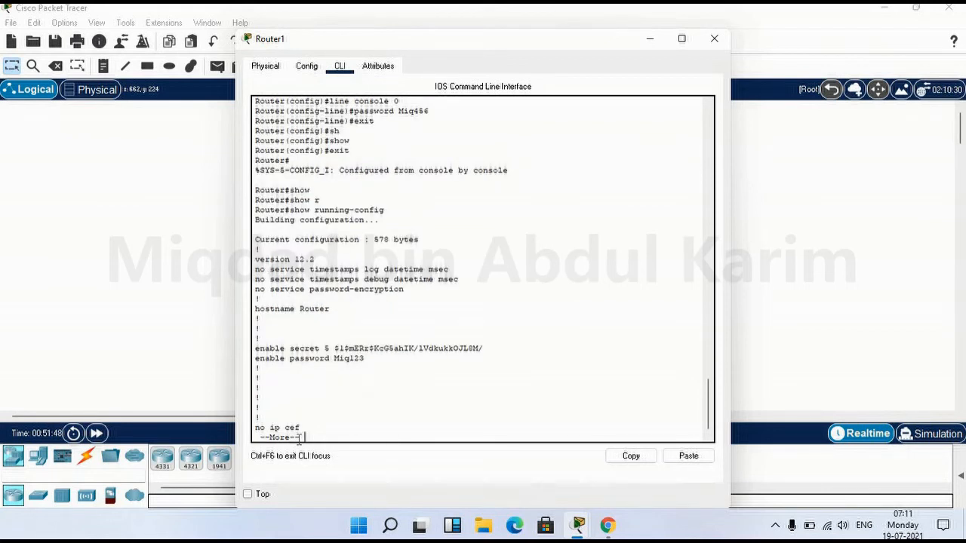
{"action": "key", "text": "space"}
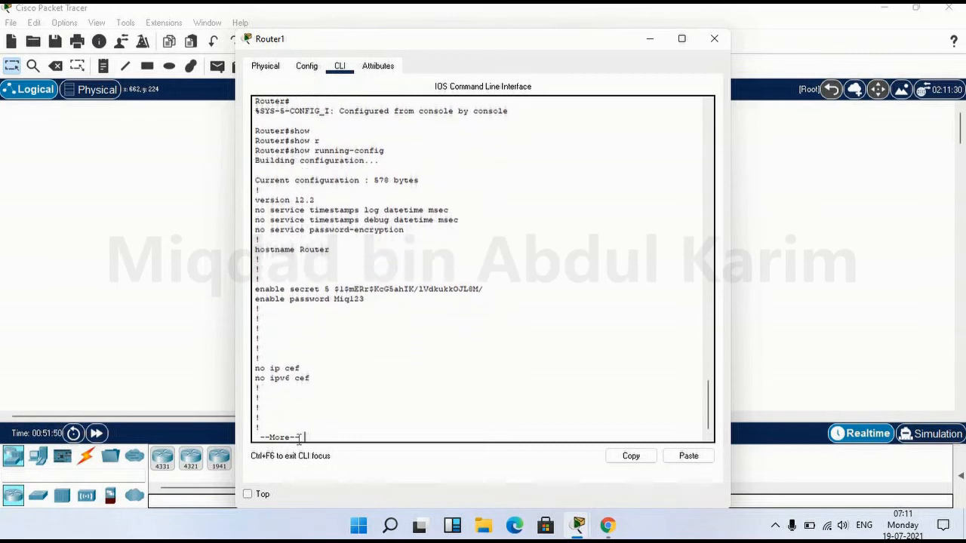
{"action": "key", "text": "space"}
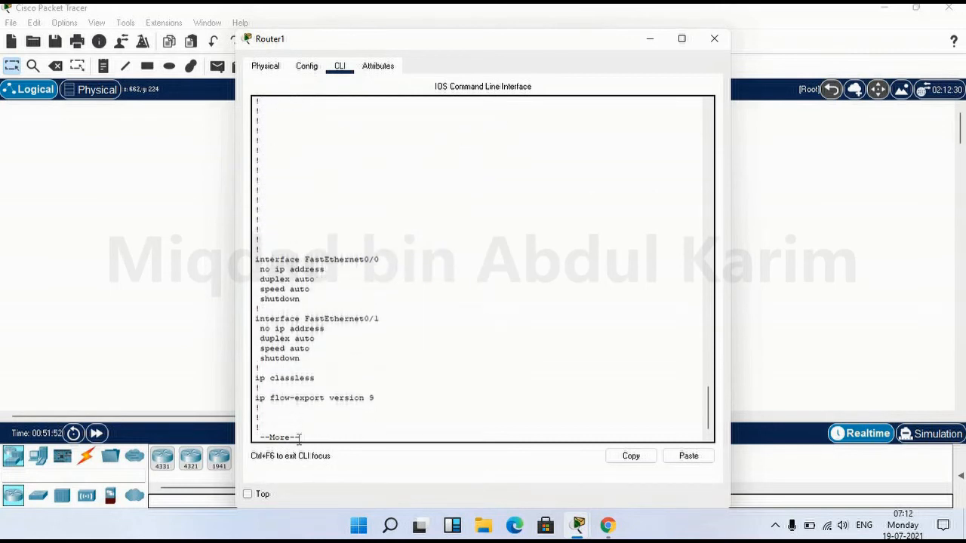
{"action": "key", "text": "Return"}
{"action": "key", "text": "Return"}
{"action": "key", "text": "Return"}
{"action": "key", "text": "Return"}
{"action": "key", "text": "Return"}
{"action": "key", "text": "Return"}
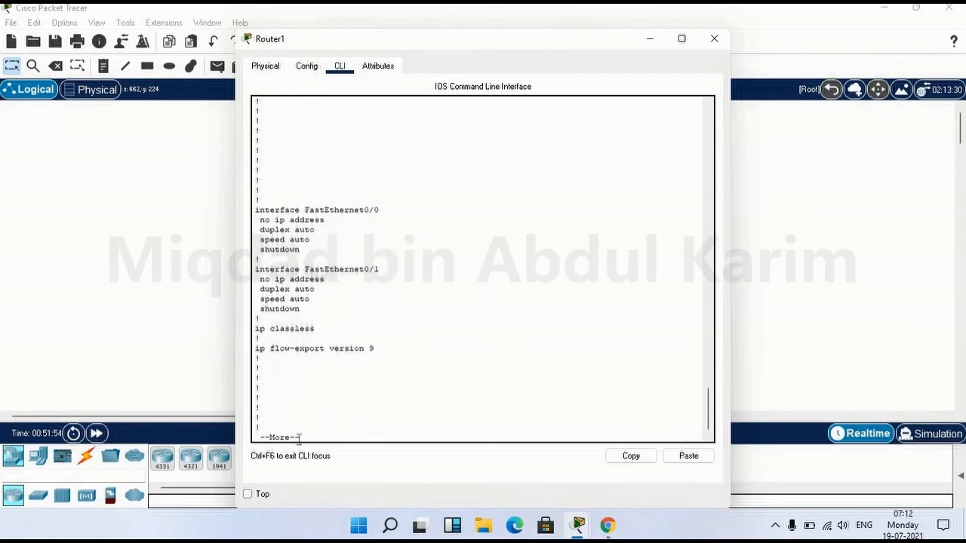
{"action": "key", "text": "Return"}
{"action": "key", "text": "Return"}
{"action": "key", "text": "Return"}
{"action": "key", "text": "Return"}
{"action": "key", "text": "Return"}
{"action": "key", "text": "Return"}
{"action": "key", "text": "Return"}
{"action": "key", "text": "Return"}
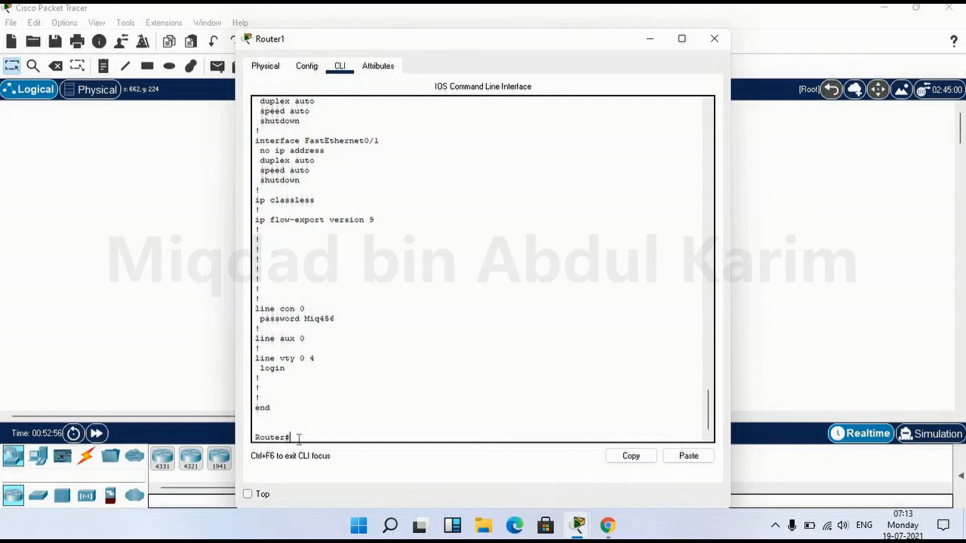
{"action": "left_click", "coordinate": [307, 74]}
{"action": "left_click", "coordinate": [265, 67]}
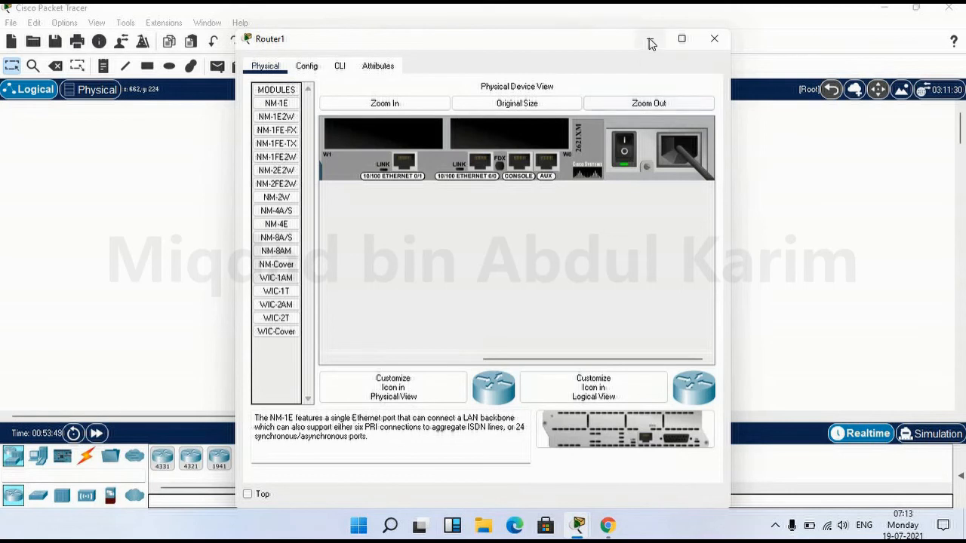
{"action": "left_click", "coordinate": [340, 66]}
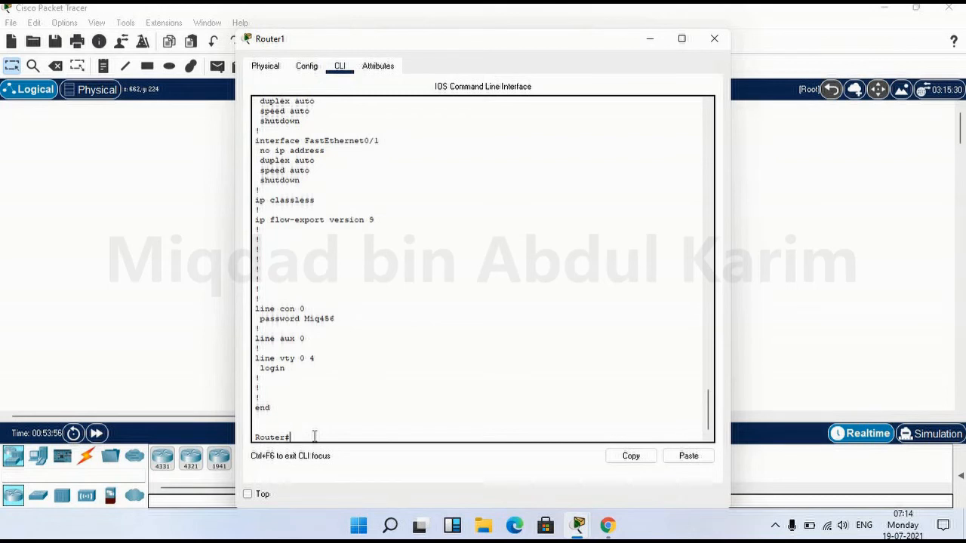
Enter configure terminal, then switch to line aux 0 configuration
{"action": "type", "text": "conf"}
{"action": "key", "text": "Tab"}
{"action": "type", "text": "t"}
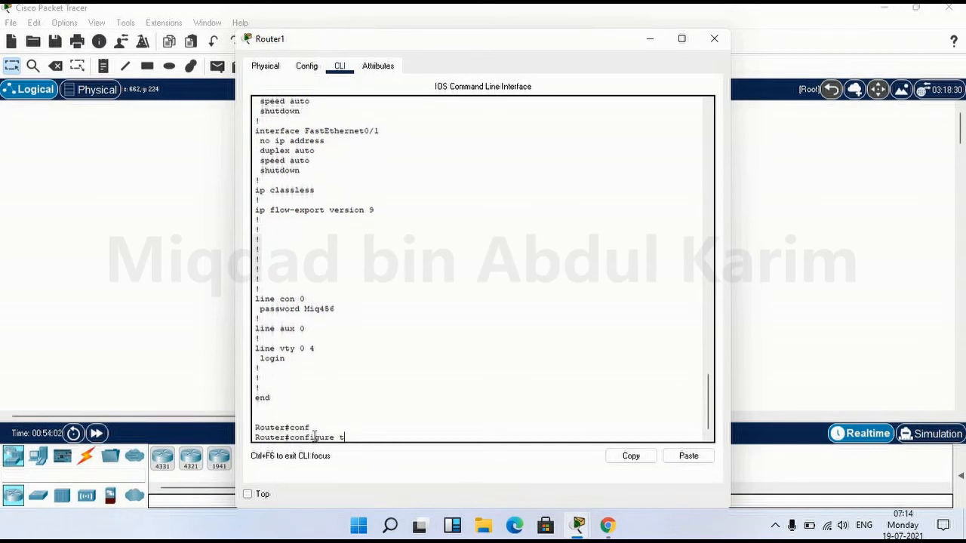
{"action": "type", "text": "er"}
{"action": "key", "text": "Tab"}
{"action": "key", "text": "Return"}
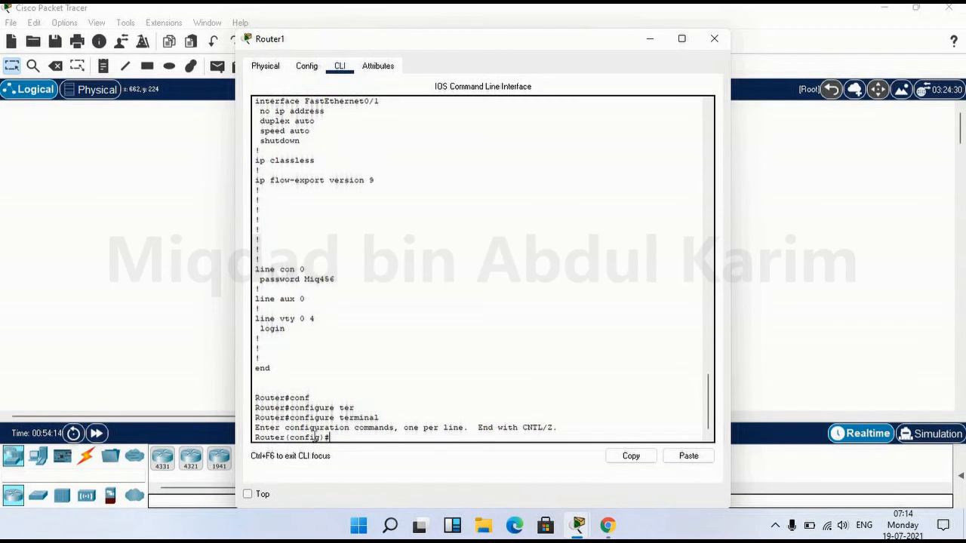
{"action": "type", "text": "line aux 0"}
{"action": "key", "text": "Return"}
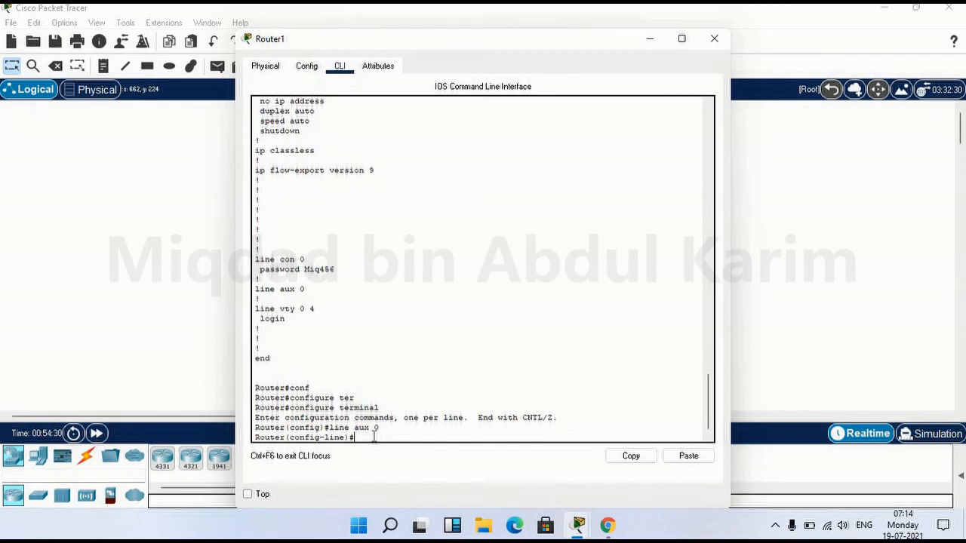
Set a password on line aux 0, then type line vty 0 3 and select its range numbers
{"action": "type", "text": "password Miq987"}
{"action": "key", "text": "Return"}
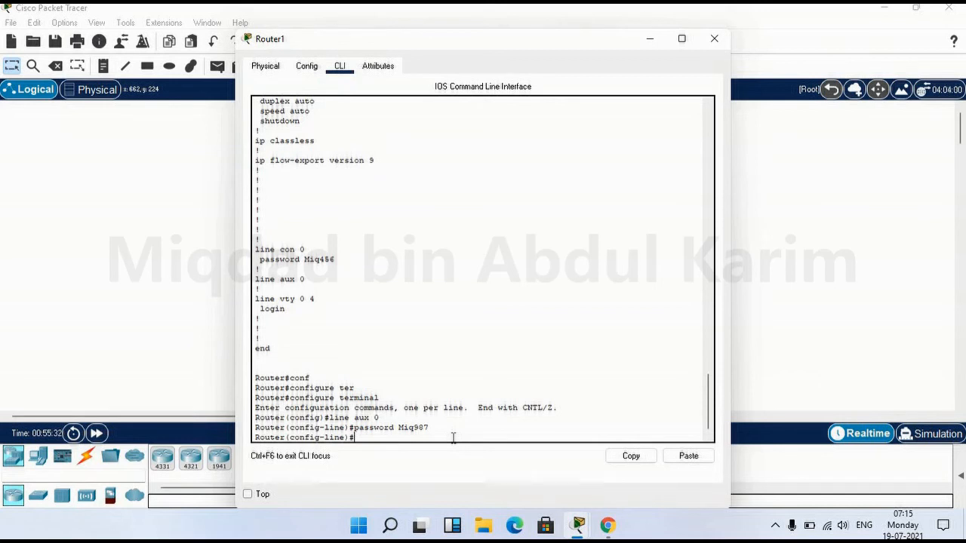
{"action": "type", "text": "ine vty"}
{"action": "type", "text": "0 3"}
{"action": "double_click", "coordinate": [400, 438]}
{"action": "double_click", "coordinate": [411, 438]}
Correct the command to line vty 0 4 and enter it
{"action": "left_click", "coordinate": [410, 440]}
{"action": "key", "text": "Delete"}
{"action": "type", "text": "4"}
{"action": "key", "text": "BackSpace"}
{"action": "type", "text": "4"}
{"action": "key", "text": "Return"}
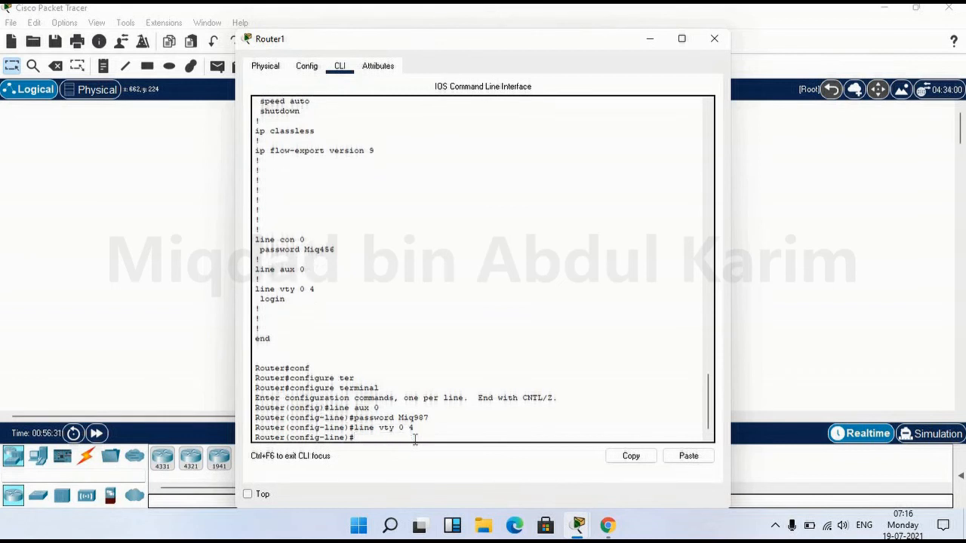
Set a password on vty lines 0 4 and leave line configuration
{"action": "type", "text": "password Miq654"}
{"action": "key", "text": "Return"}
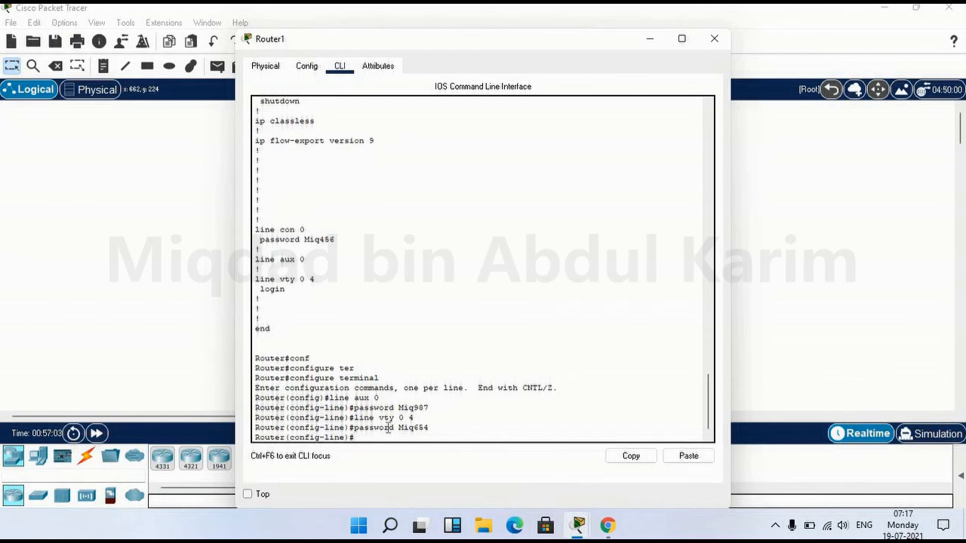
{"action": "type", "text": "it"}
{"action": "key", "text": "Return"}
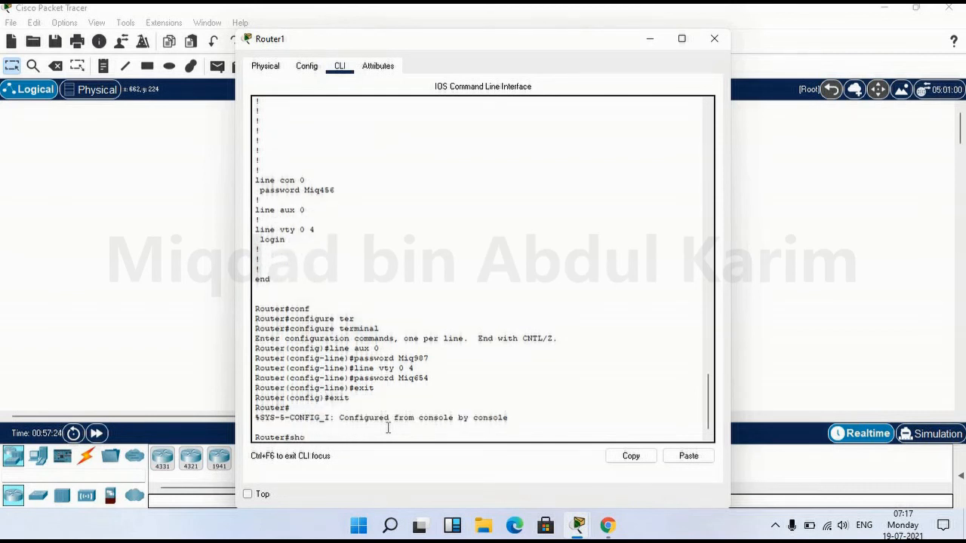
Run show running-config and page to the end, showing passwords on con 0, aux 0 and vty 0 4
{"action": "key", "text": "Tab"}
{"action": "type", "text": "r"}
{"action": "key", "text": "Tab"}
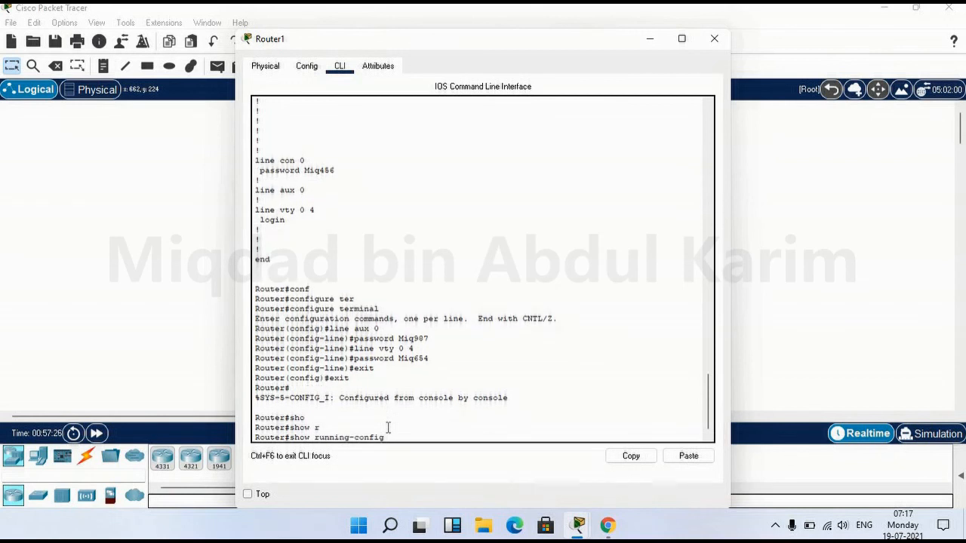
{"action": "key", "text": "Return"}
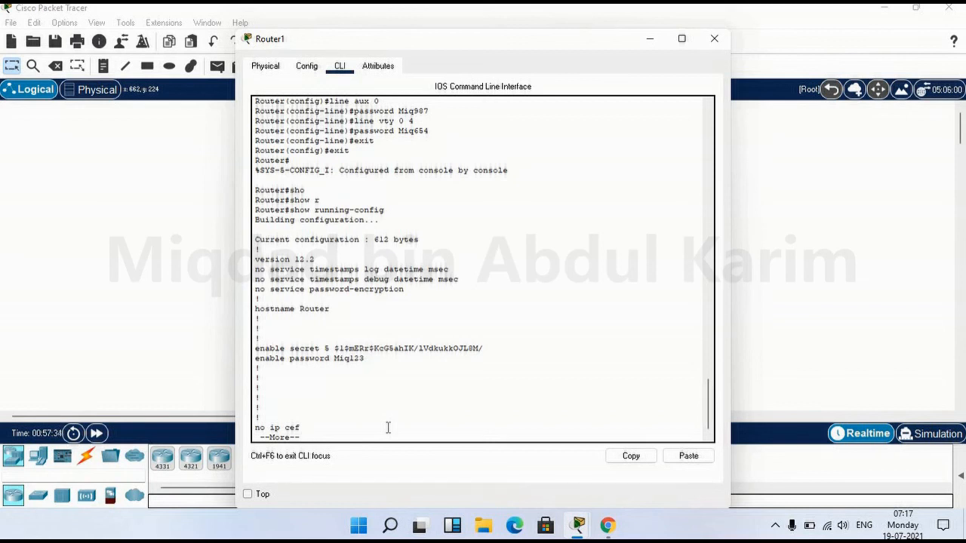
{"action": "key", "text": "Return"}
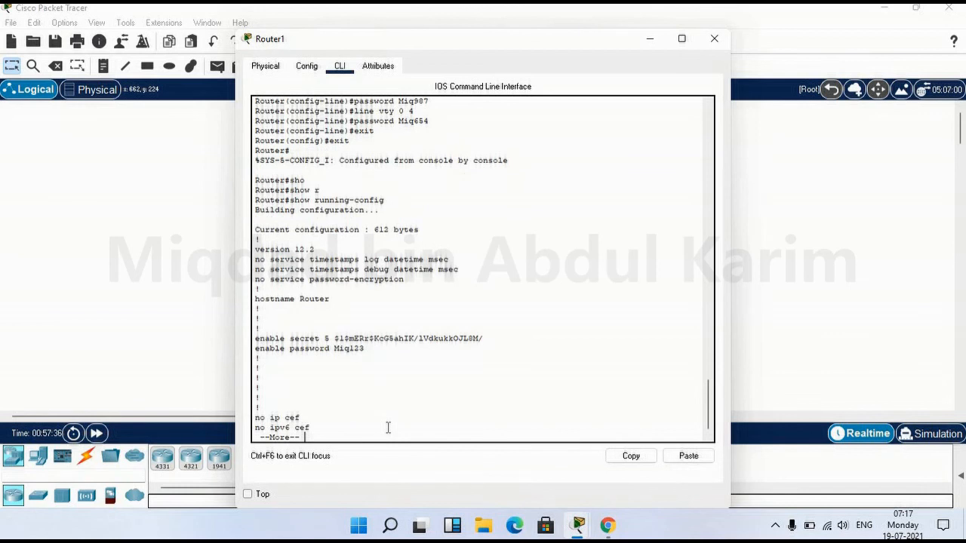
{"action": "key", "text": "Return"}
{"action": "key", "text": "Return"}
{"action": "key", "text": "Return"}
{"action": "key", "text": "Return"}
{"action": "key", "text": "Return"}
{"action": "key", "text": "Return"}
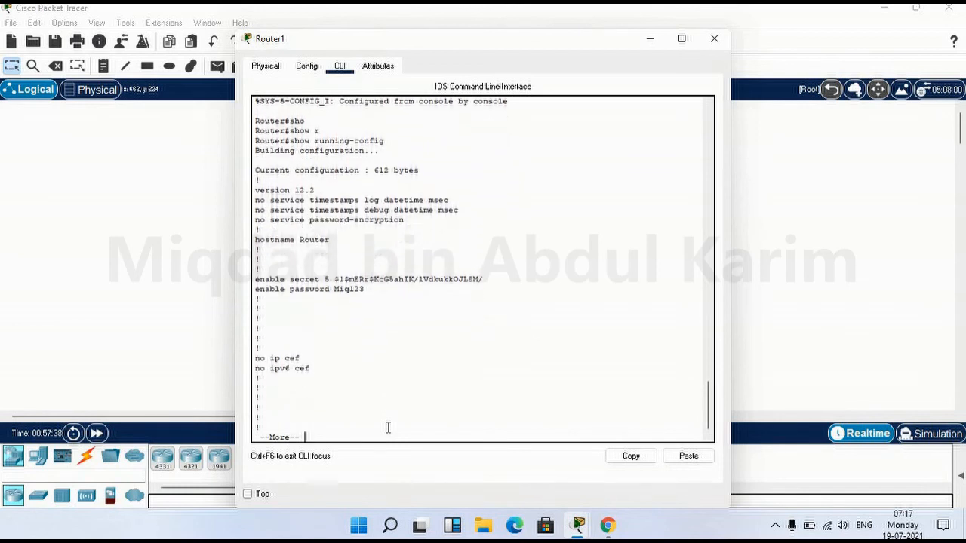
{"action": "key", "text": "Return"}
{"action": "key", "text": "Return"}
{"action": "key", "text": "Return"}
{"action": "key", "text": "Return"}
{"action": "key", "text": "Return"}
{"action": "key", "text": "Return"}
{"action": "key", "text": "Return"}
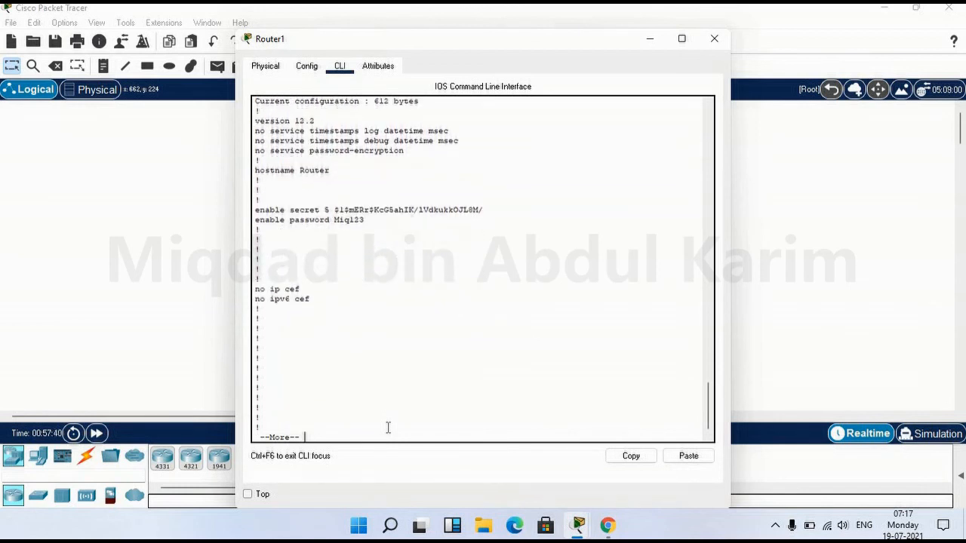
{"action": "key", "text": "space"}
{"action": "key", "text": "Return"}
{"action": "key", "text": "Return"}
{"action": "key", "text": "Return"}
{"action": "key", "text": "Return"}
{"action": "key", "text": "Return"}
{"action": "key", "text": "Return"}
{"action": "key", "text": "Return"}
{"action": "key", "text": "Return"}
{"action": "key", "text": "Return"}
{"action": "key", "text": "Return"}
{"action": "key", "text": "Return"}
{"action": "key", "text": "Return"}
{"action": "key", "text": "Return"}
{"action": "key", "text": "Return"}
{"action": "key", "text": "Return"}
{"action": "key", "text": "Return"}
{"action": "key", "text": "Return"}
{"action": "key", "text": "Return"}
{"action": "key", "text": "Return"}
{"action": "key", "text": "Return"}
{"action": "key", "text": "Return"}
{"action": "key", "text": "Return"}
{"action": "key", "text": "Return"}
{"action": "key", "text": "Return"}
{"action": "key", "text": "Return"}
{"action": "key", "text": "Return"}
{"action": "key", "text": "Return"}
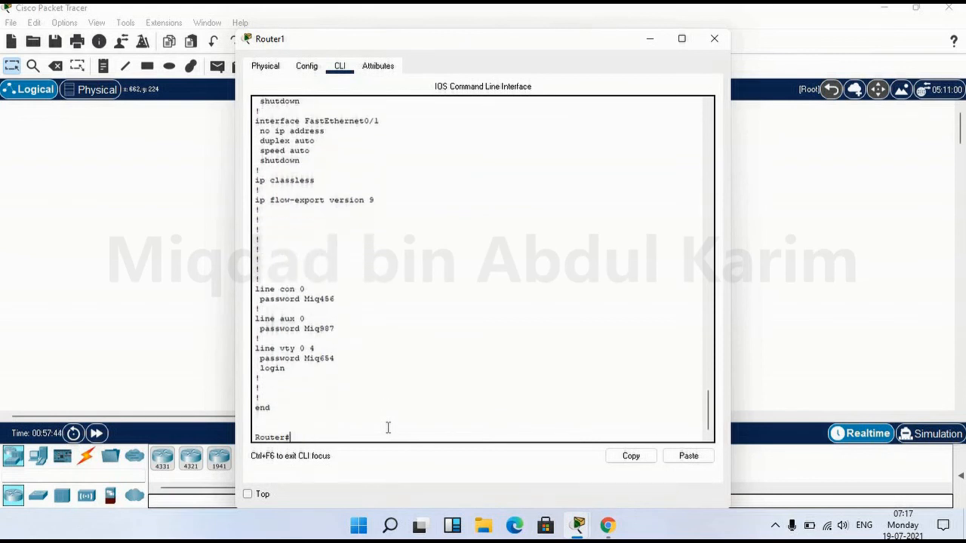